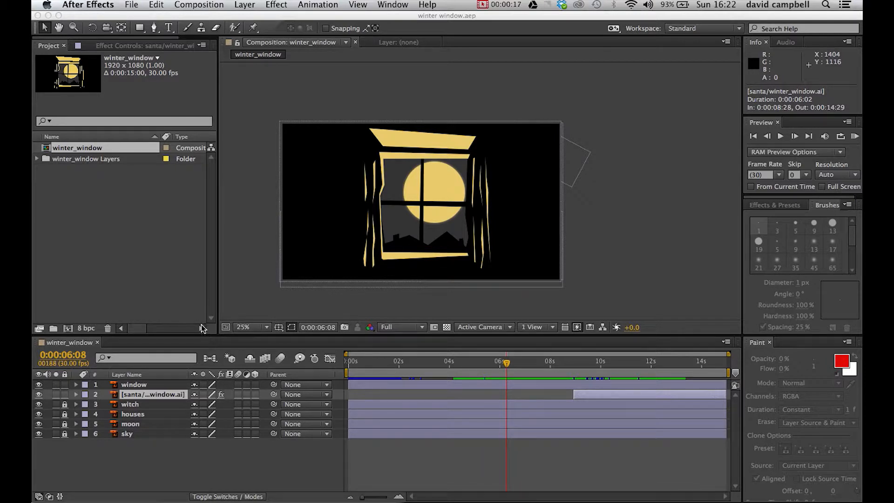
Step: Select the window layer and open the settings for a new camera
click(140, 391)
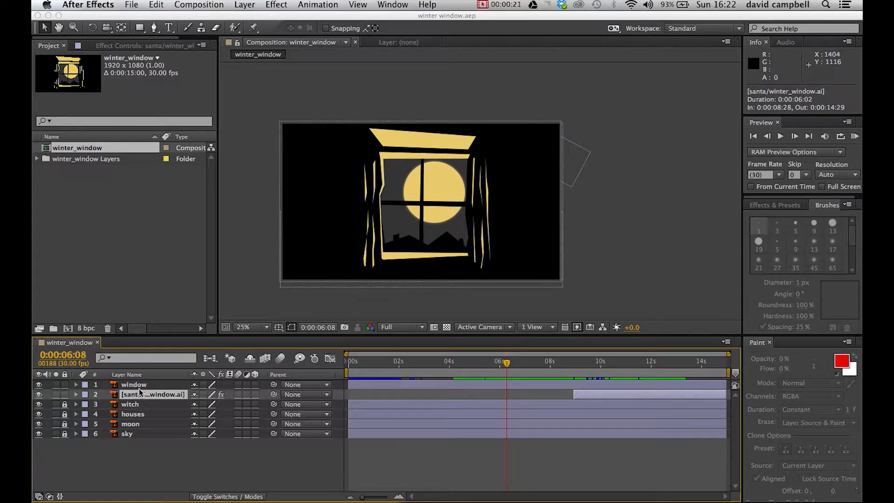
click(123, 387)
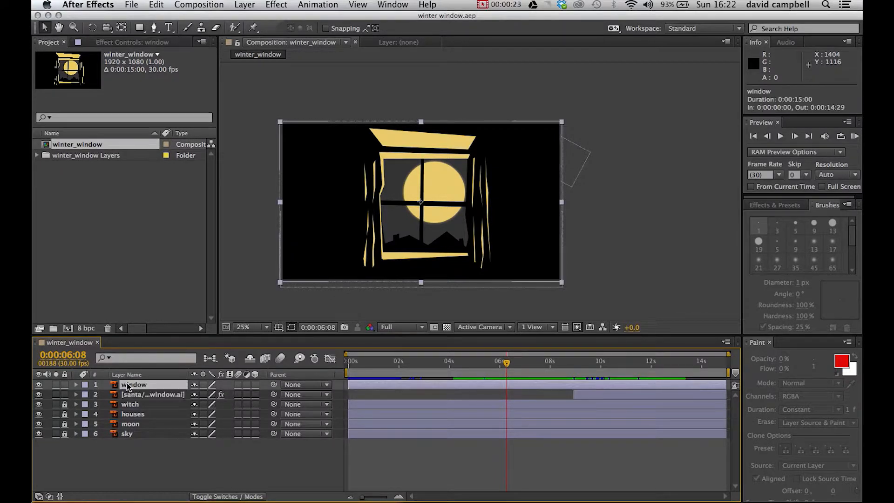
click(249, 9)
mouse_move(267, 19)
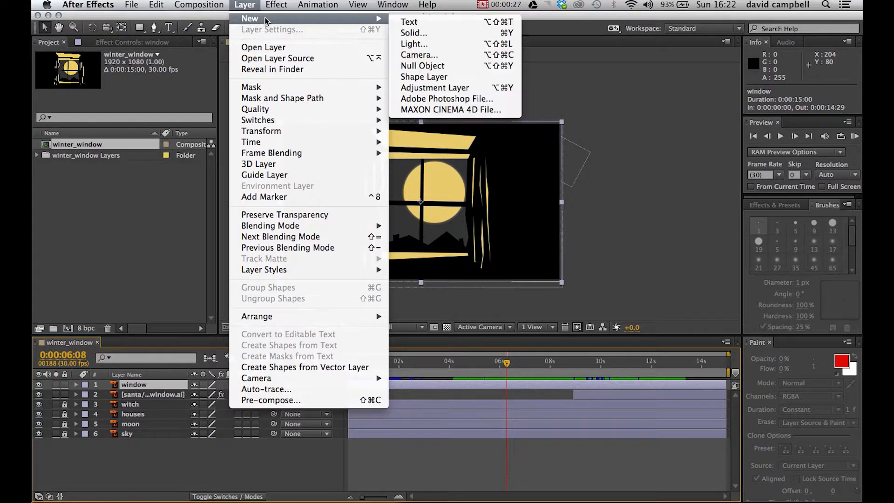
click(452, 54)
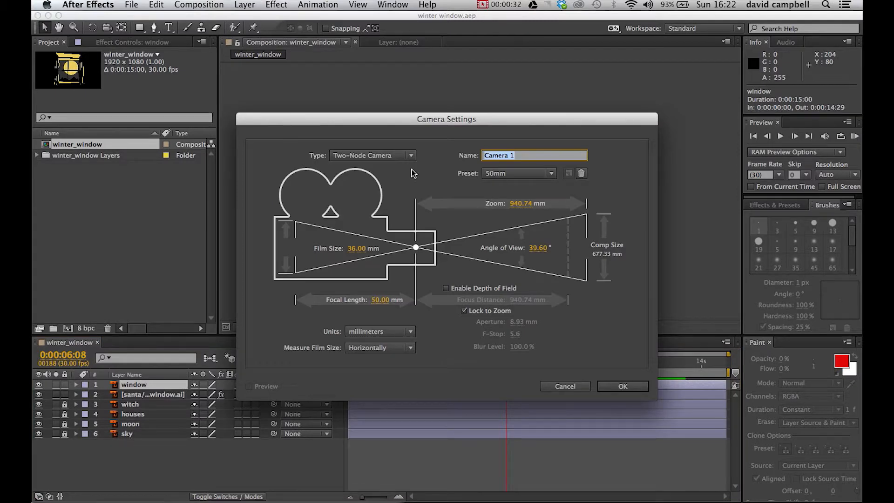
drag(443, 122, 429, 78)
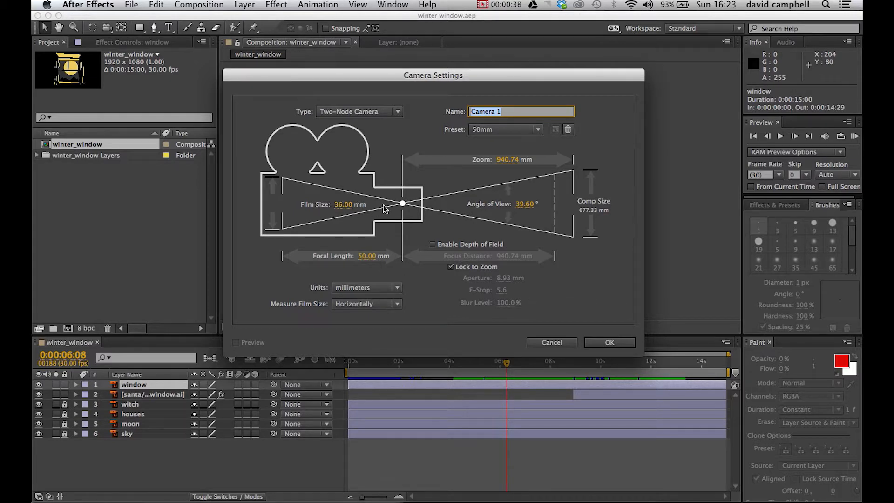
Step: Create the camera as a Two-Node Camera with the 50mm preset, after checking the available types and presets
click(397, 111)
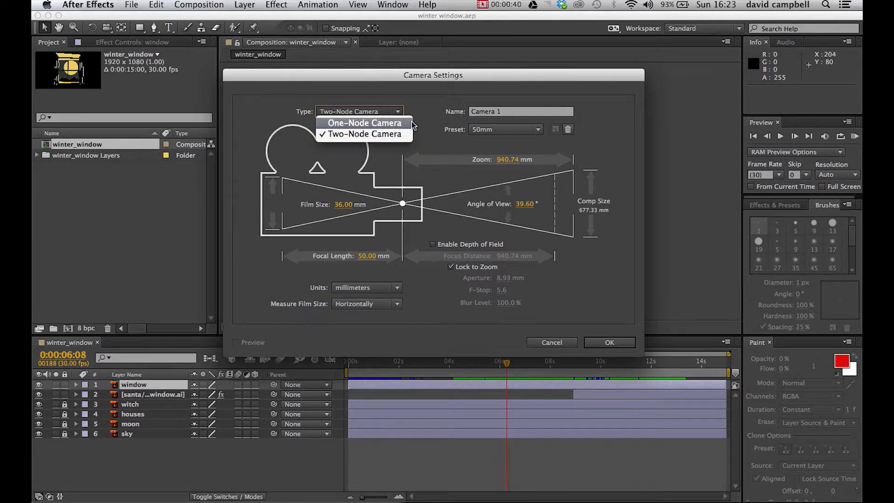
click(424, 105)
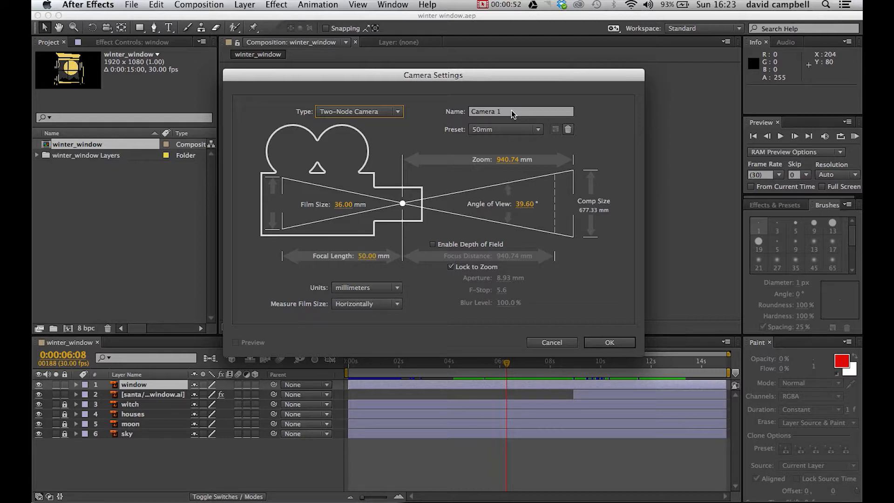
click(537, 130)
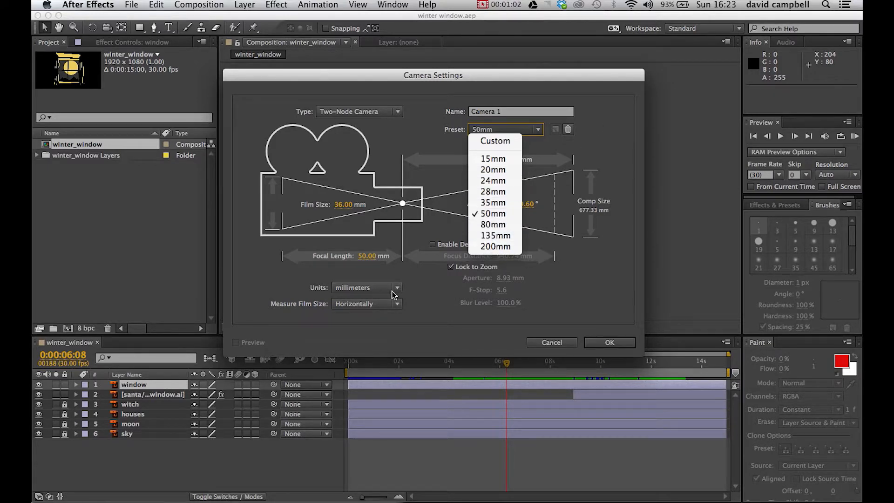
click(586, 147)
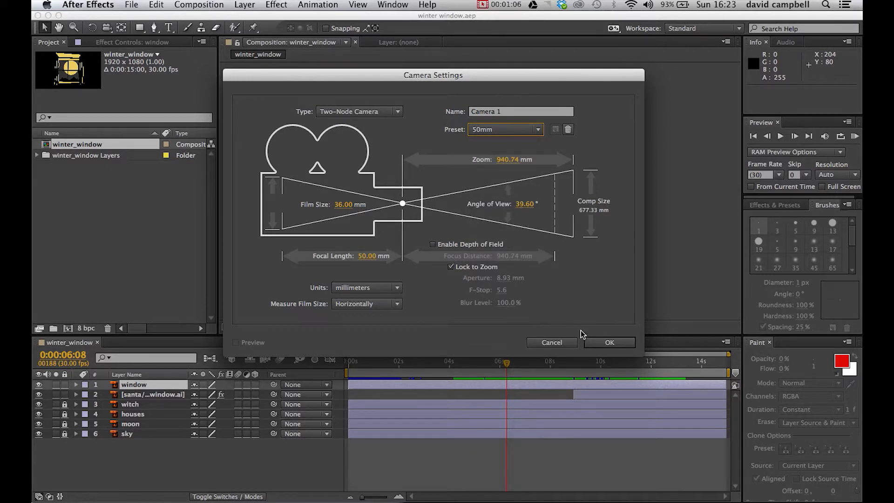
click(607, 347)
click(607, 347)
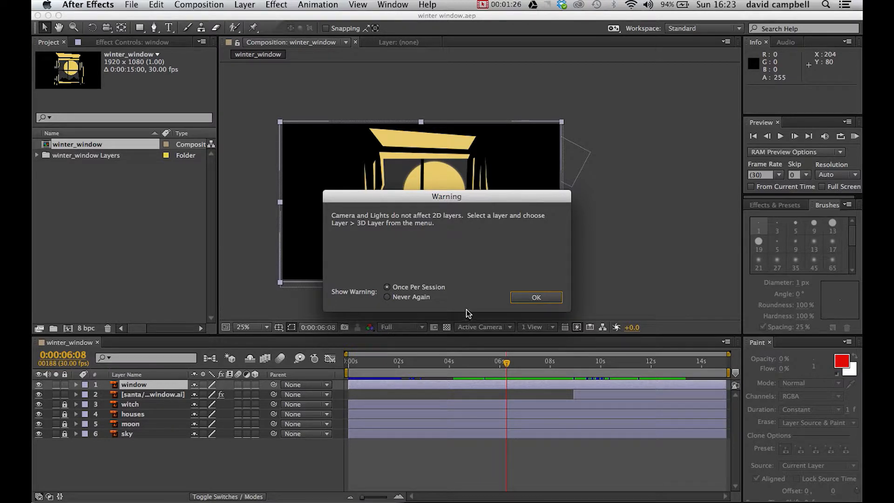
click(536, 298)
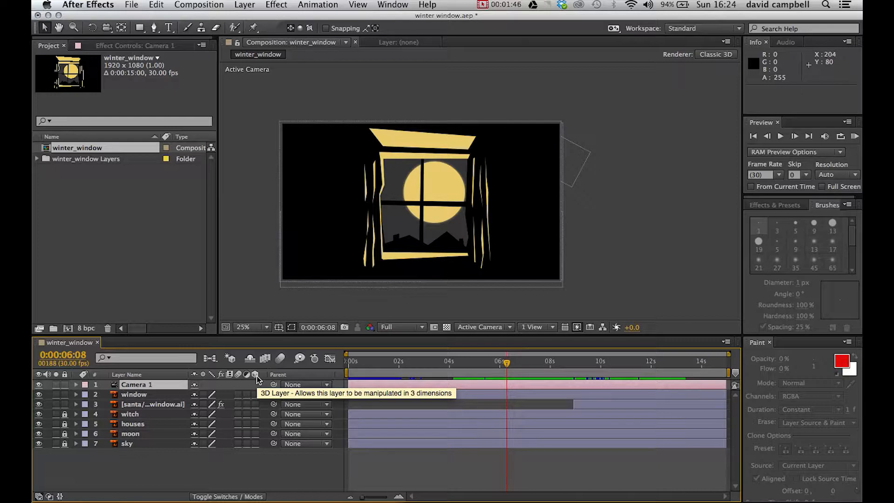
Step: Unlock the locked layers and make the window, santa, witch, houses and moon layers 3D
click(255, 395)
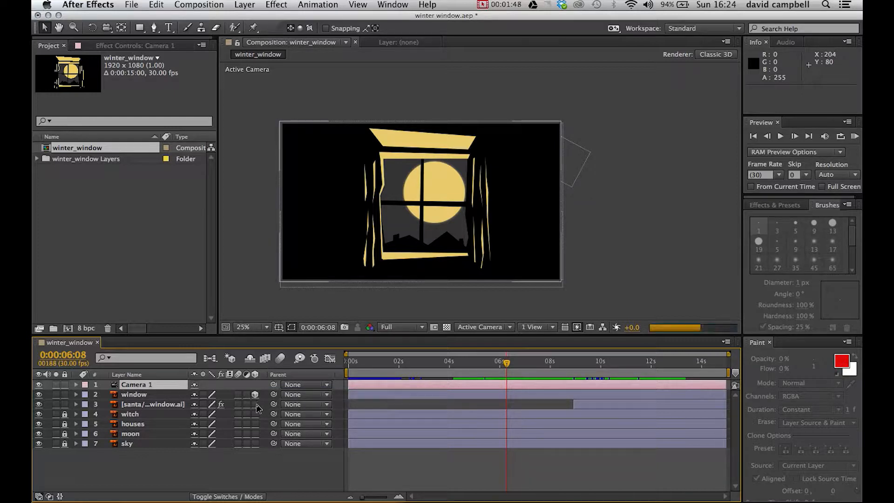
click(255, 404)
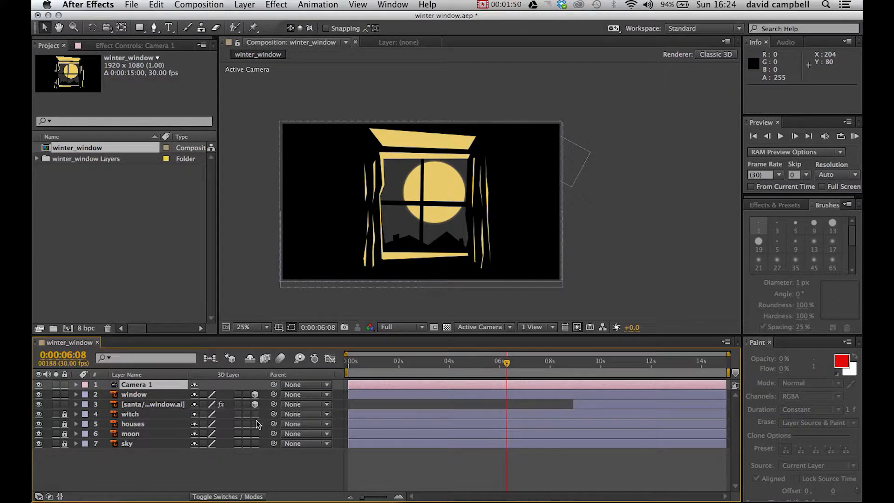
drag(66, 419, 67, 438)
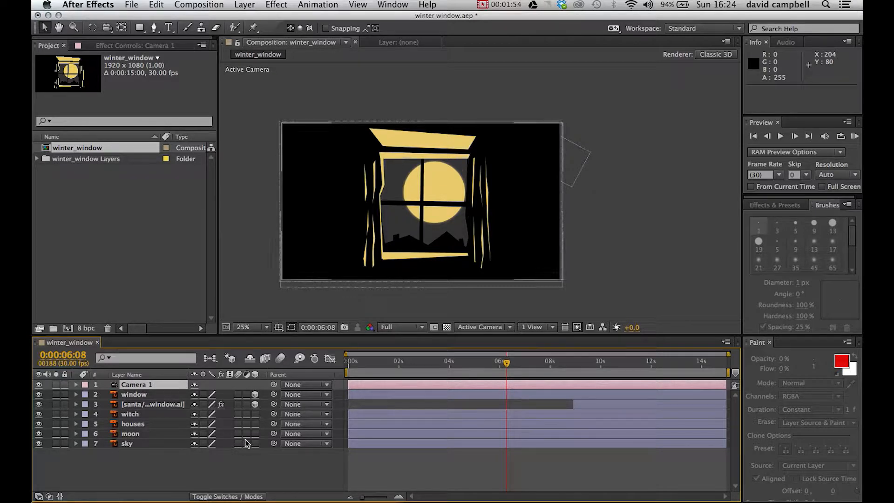
click(255, 433)
click(255, 424)
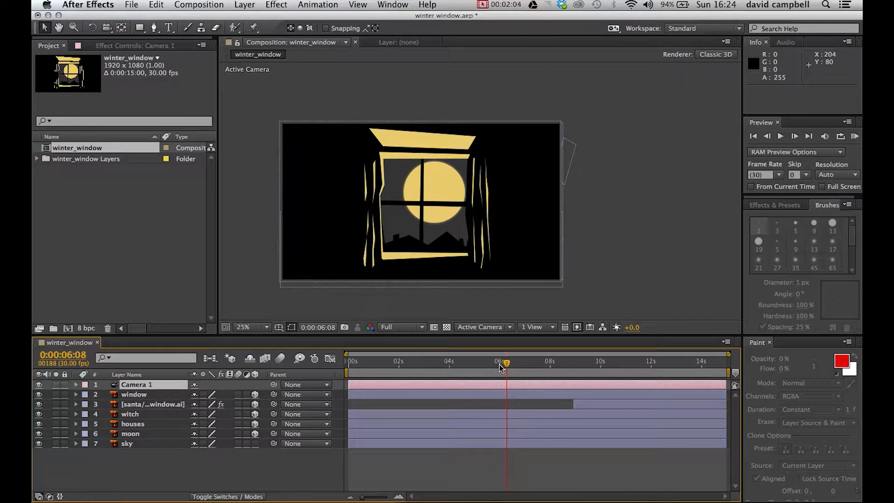
Step: Move the current time to 0:00:04:22 and show the witch layer's transform properties
drag(508, 366, 505, 366)
drag(430, 372, 469, 383)
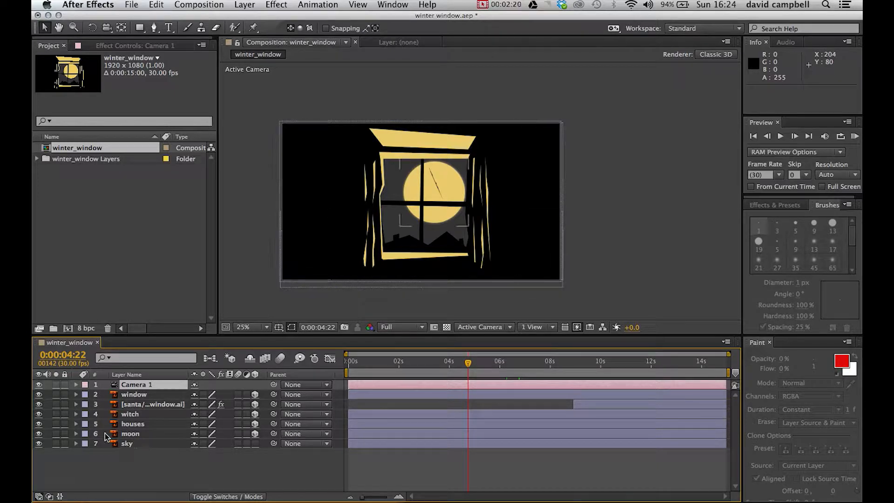
click(76, 414)
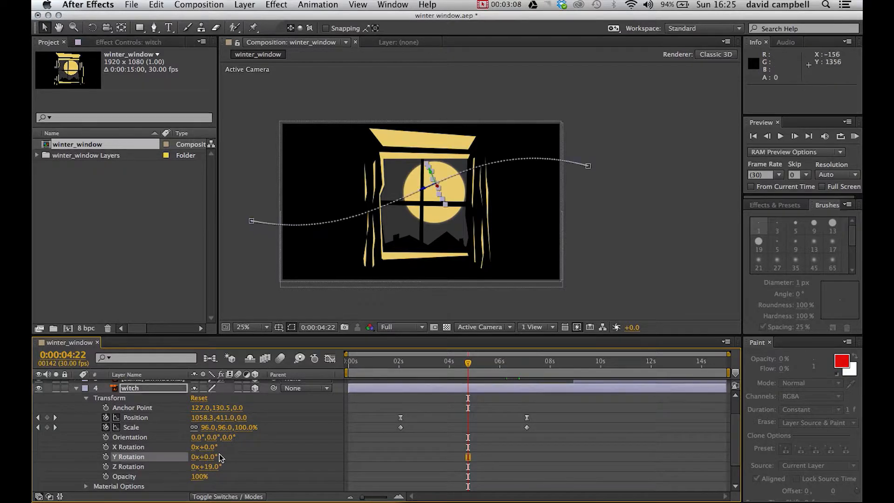
Step: Try turning the witch around its Y axis, first to 37° and on to about 162°
click(209, 462)
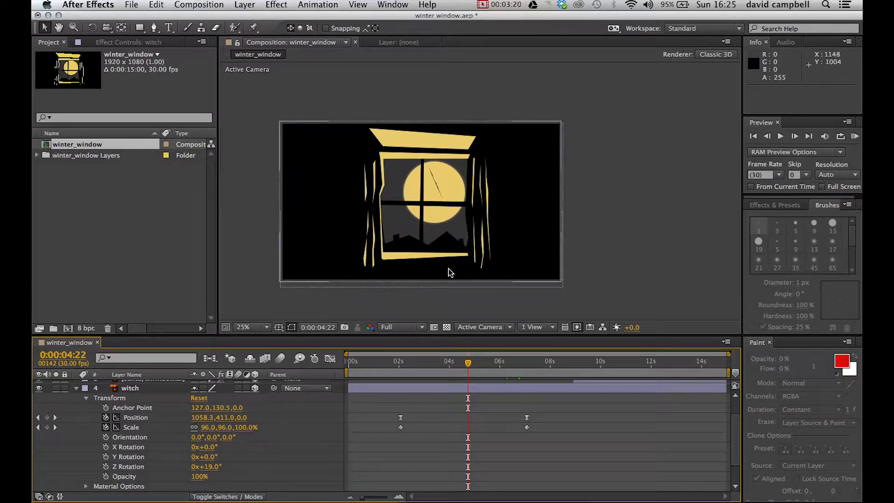
drag(209, 457, 237, 457)
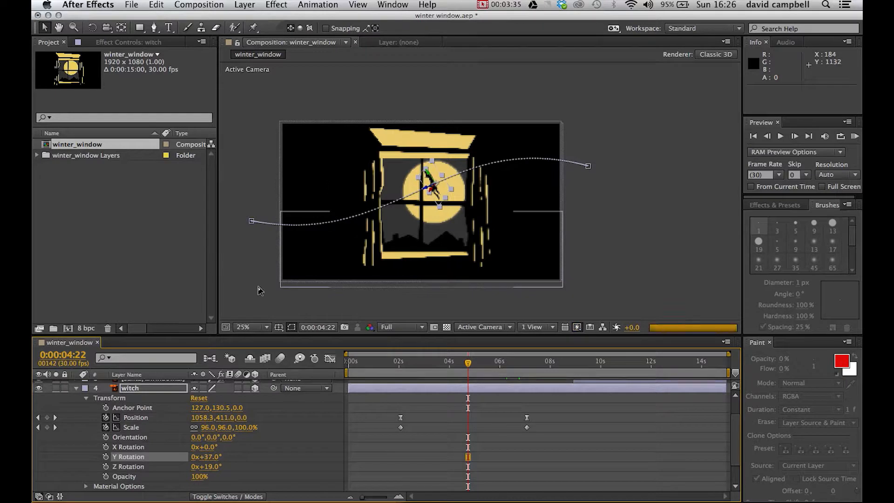
click(284, 300)
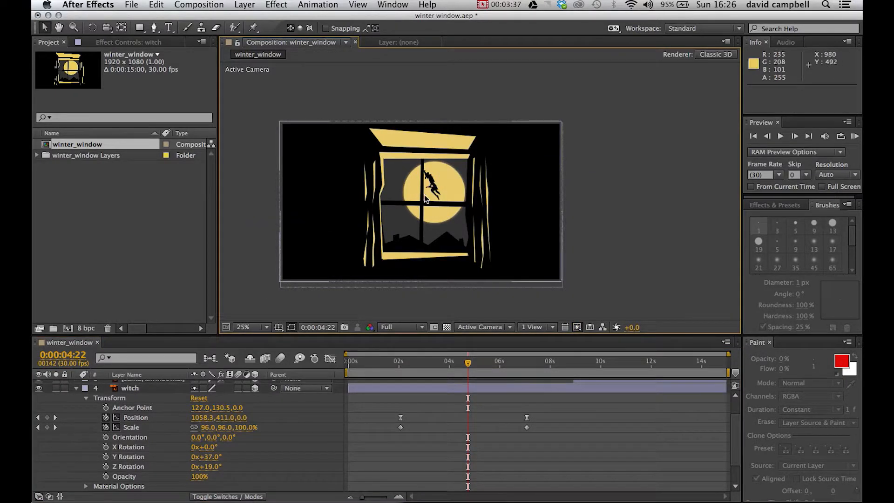
drag(214, 457, 273, 442)
Step: Set the witch's Y Rotation to -90° and collapse the layer's properties
click(224, 460)
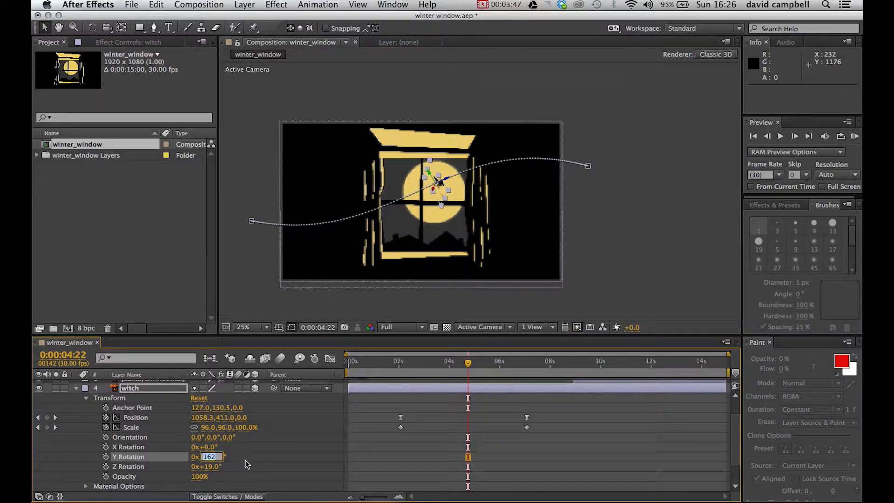
text(-90)
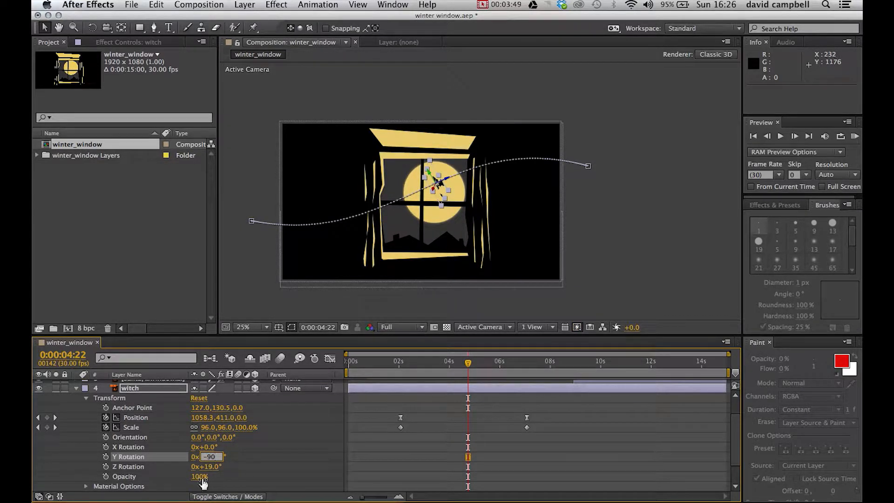
key(Return)
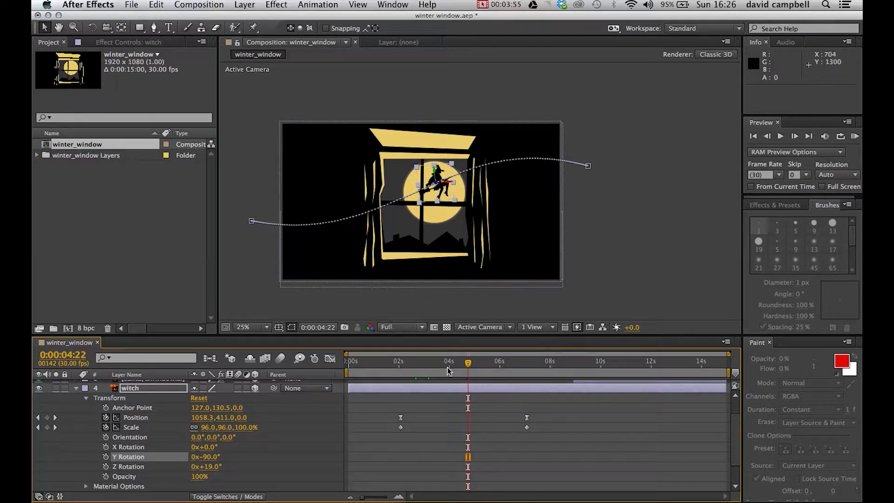
mouse_move(469, 364)
mouse_down()
mouse_move(415, 374)
mouse_move(479, 373)
mouse_move(468, 372)
mouse_up()
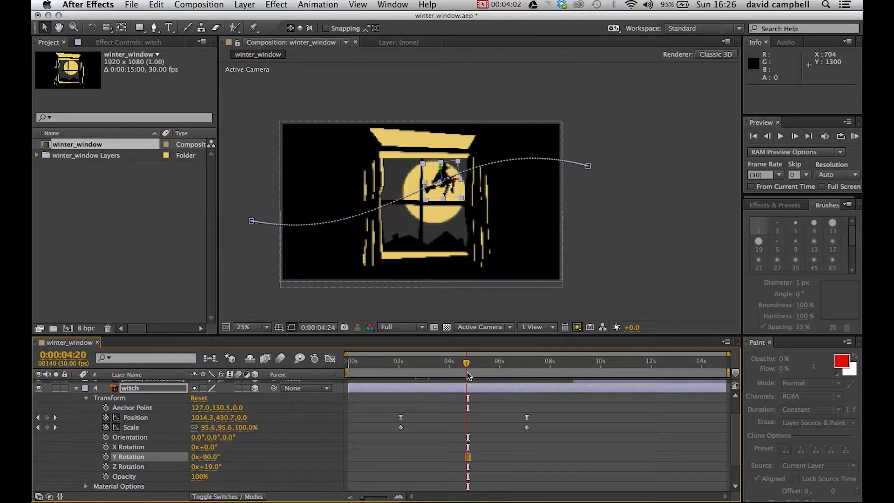
click(76, 388)
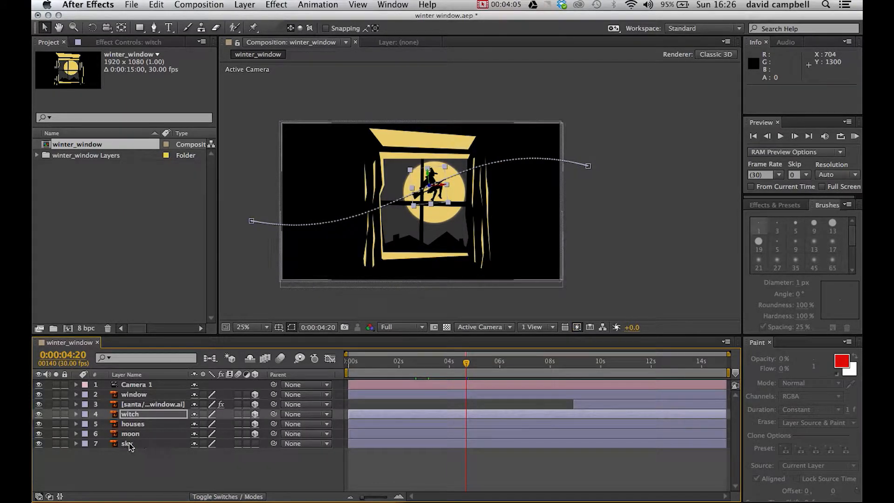
Step: Select the santa layer and return the current time to 0:00:00:00
click(154, 404)
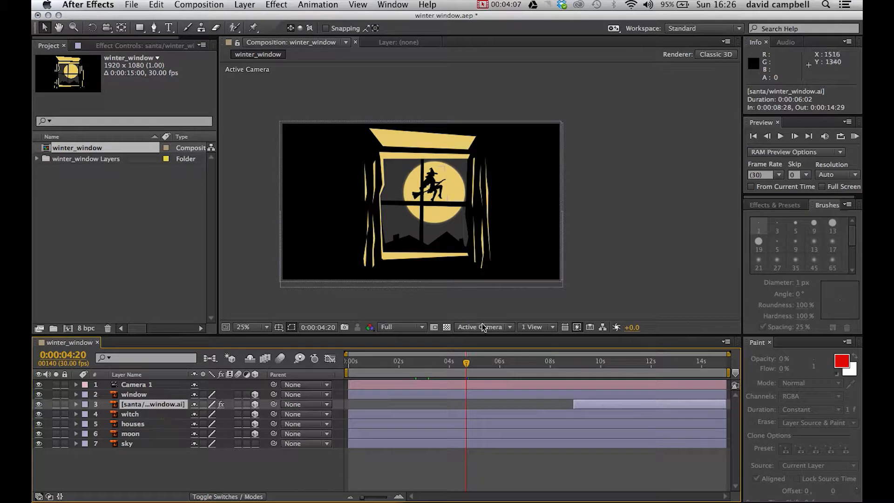
key(Page_Down)
drag(491, 365, 416, 394)
drag(356, 390, 349, 391)
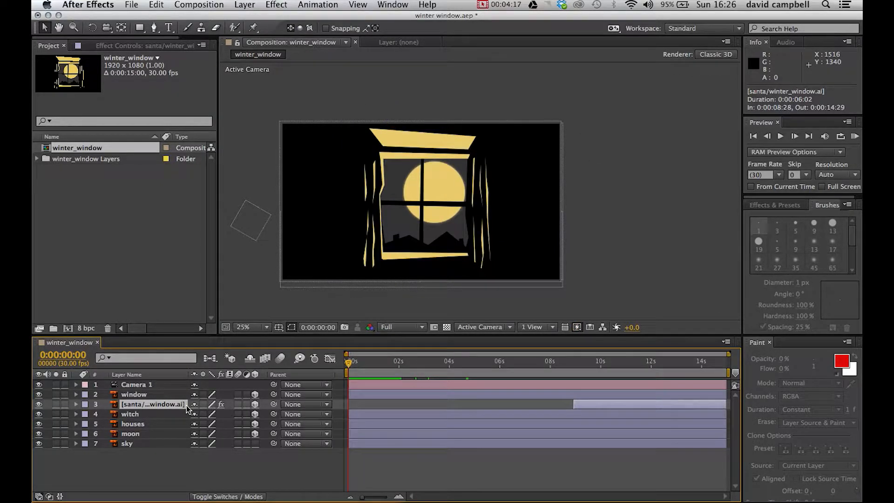
Step: Select the moon layer and show its transform properties
click(155, 443)
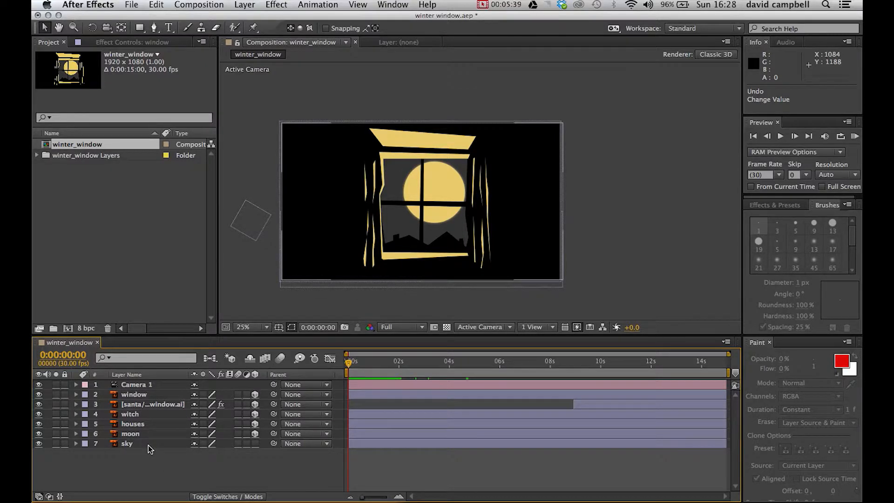
click(148, 445)
key(super+Up)
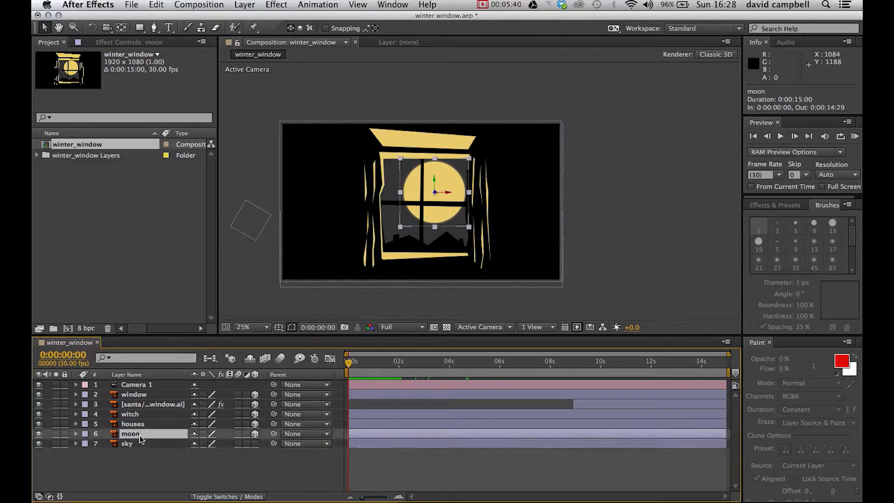
click(75, 434)
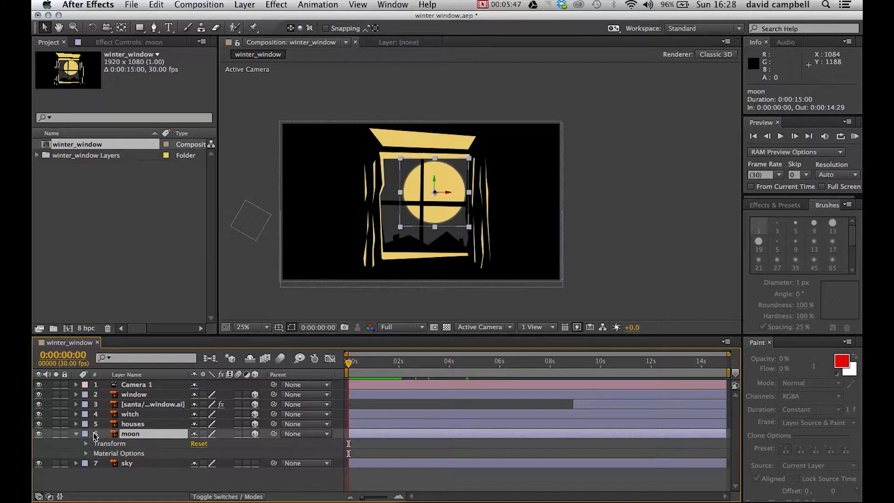
click(86, 444)
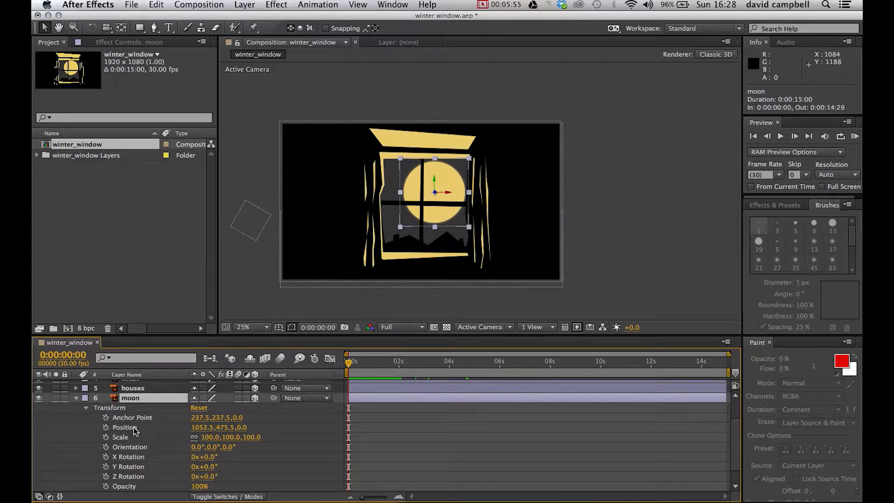
Step: Try shifting the moon back along the Z axis, ending with a Z position of 100
click(210, 427)
key(Tab)
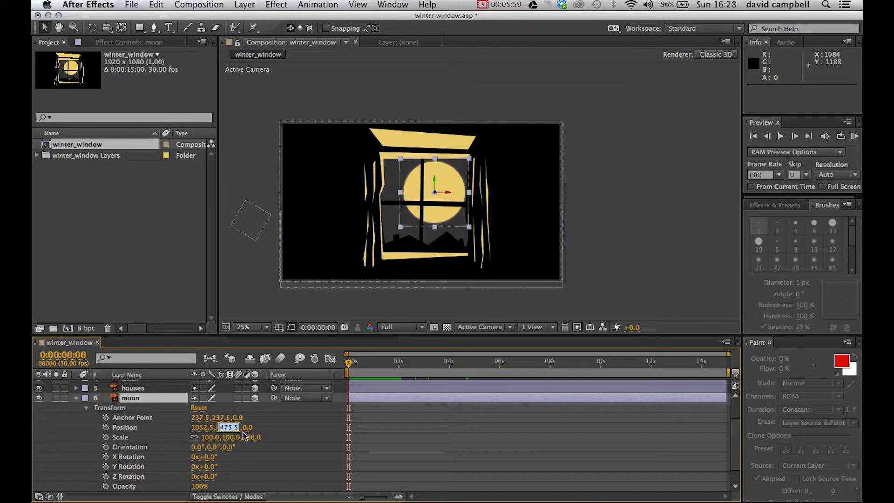
key(Tab)
text(11)
key(Return)
drag(253, 430, 432, 415)
click(252, 428)
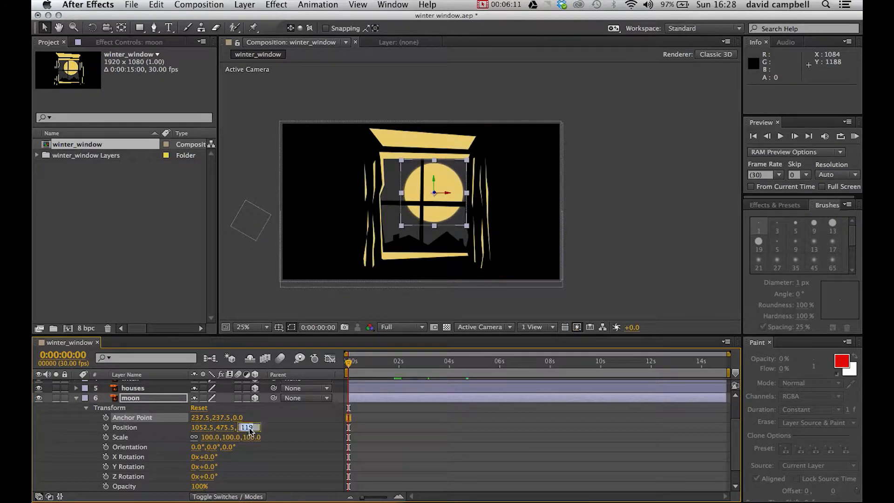
text(100)
key(Tab)
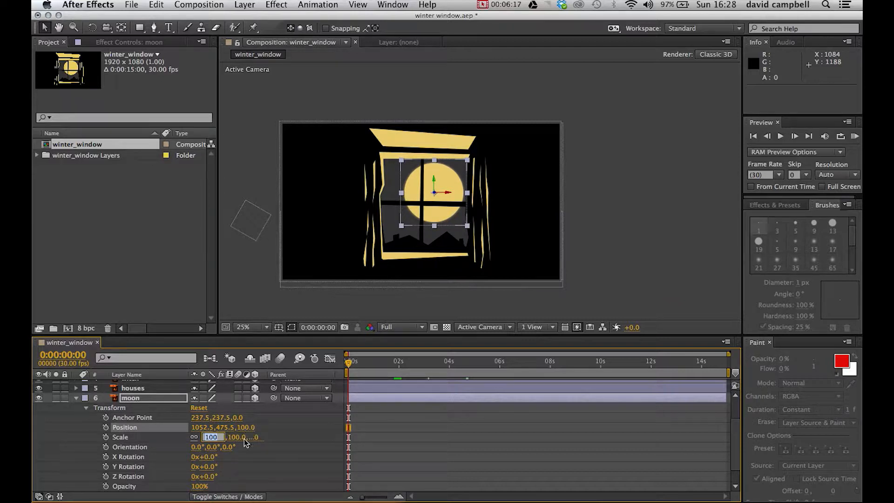
Step: Set the moon layer's Z position to 1000
key(shift+Tab)
text(10)
key(Return)
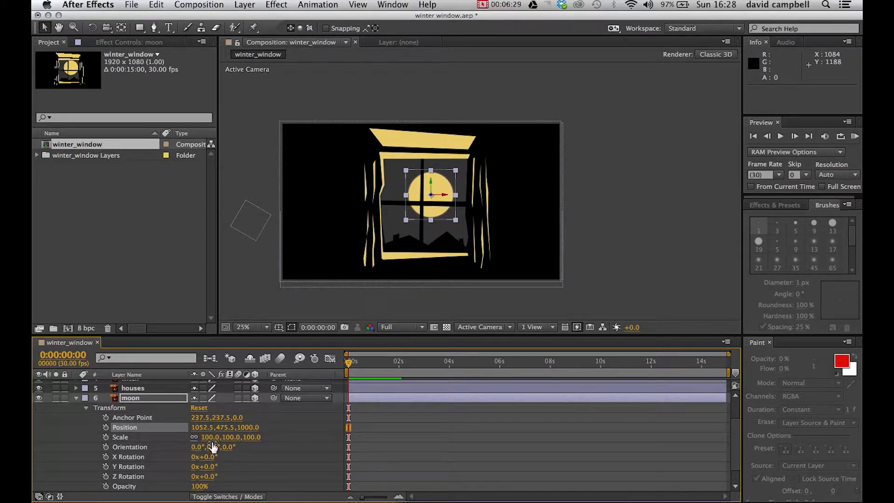
Step: Scale the moon layer up to 130%, judging its size behind the witch at 0:00:04:20
drag(212, 438, 226, 438)
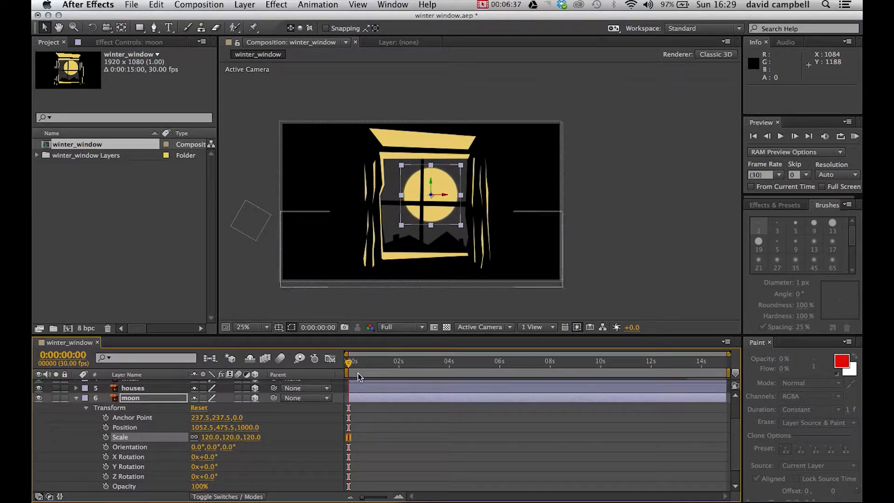
drag(353, 365, 466, 375)
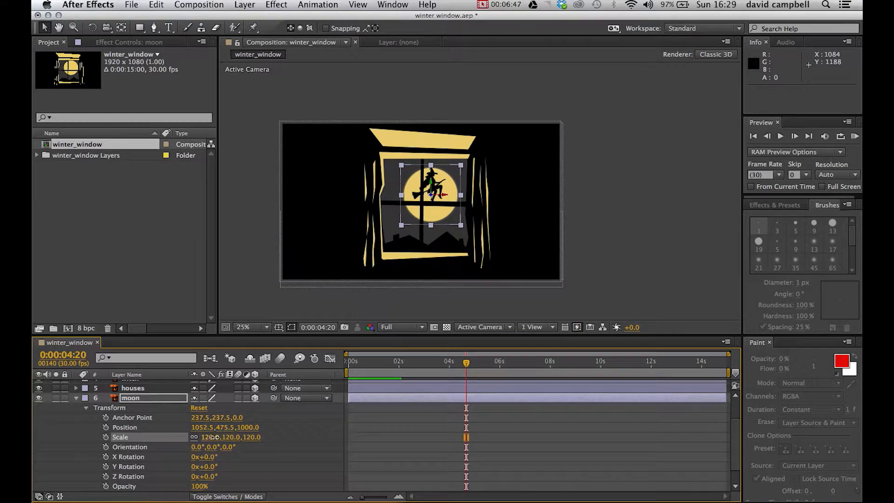
drag(217, 437, 238, 442)
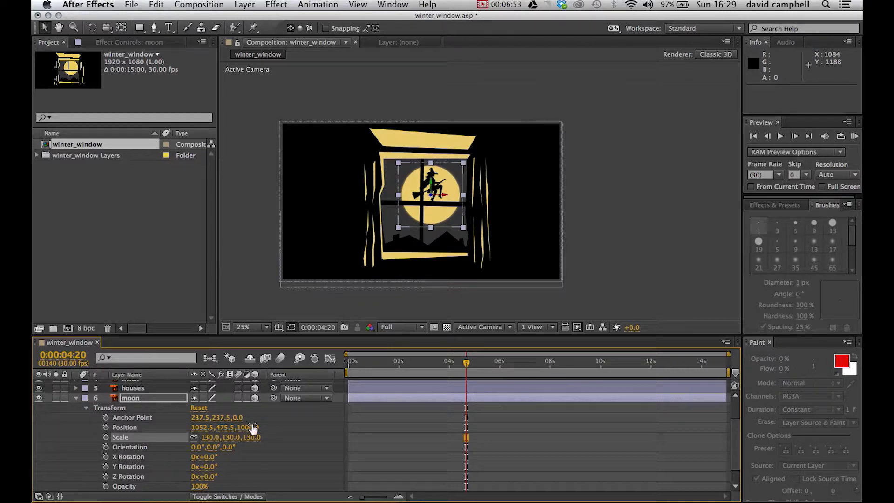
click(76, 400)
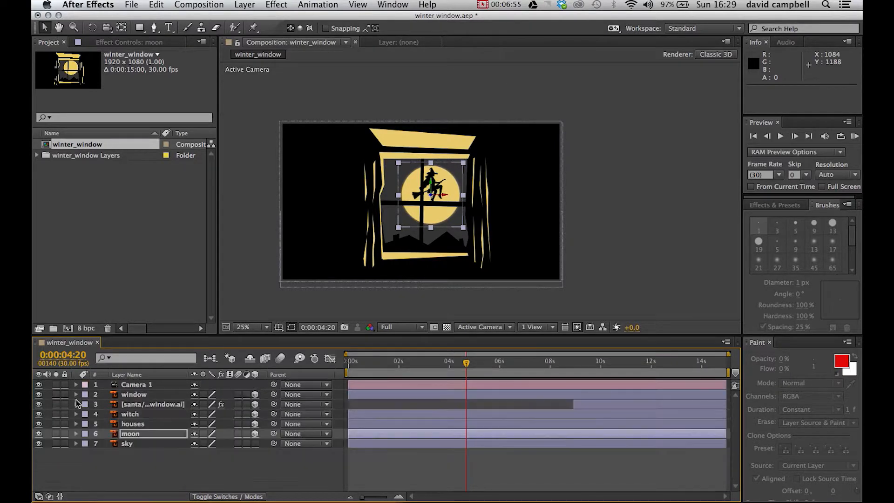
Step: Show the houses layer's transform properties and set its Z position to 900
click(76, 424)
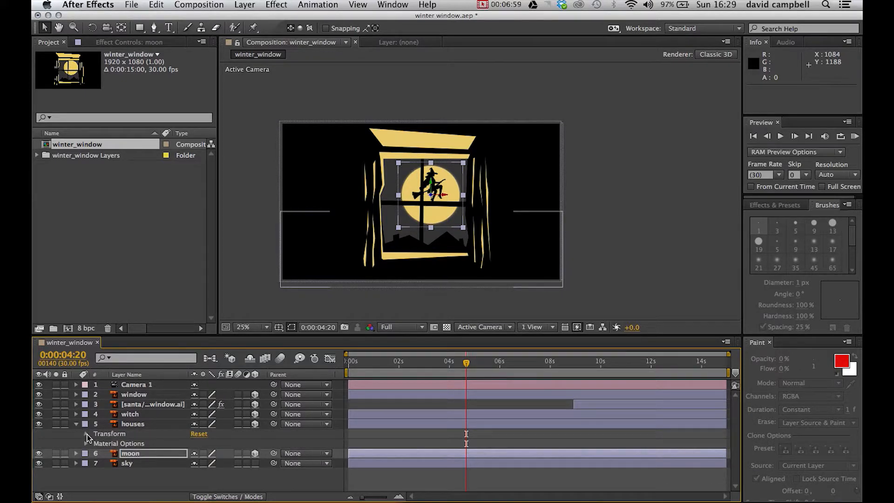
click(86, 434)
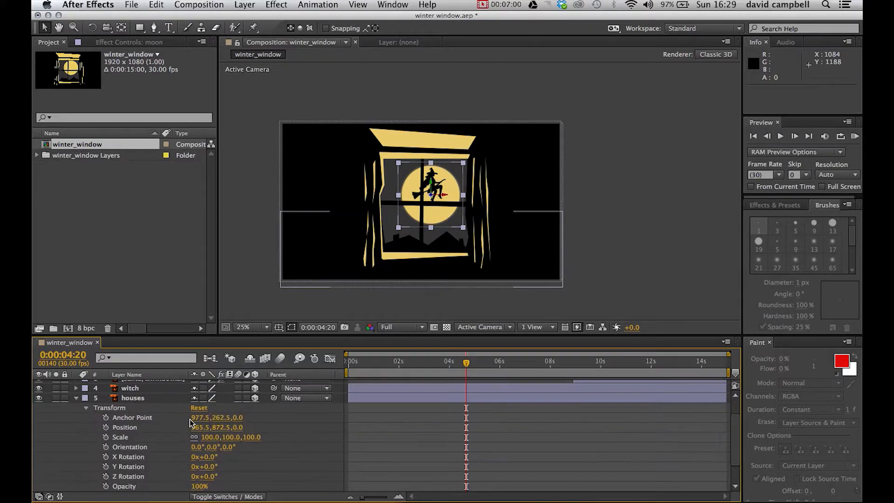
click(239, 427)
text(0)
text(900)
key(Return)
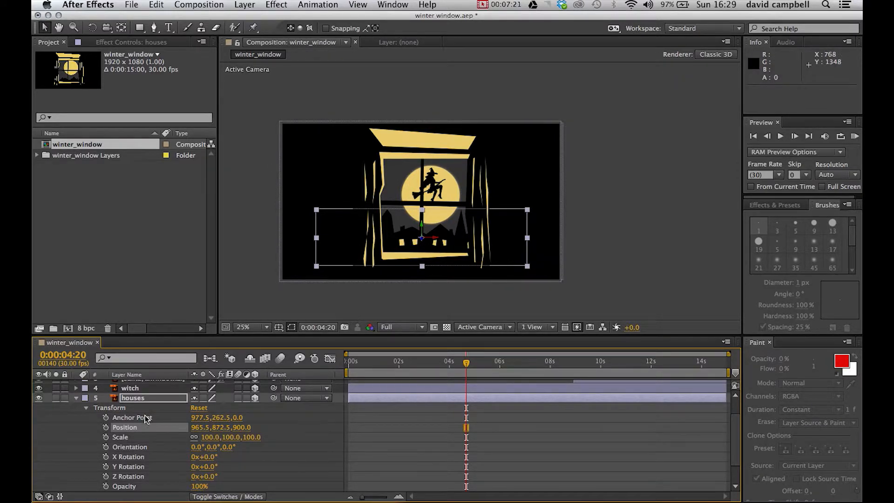
Step: Hide the window layer and set the houses layer's scale to 180%, comparing the result with the window shown and hidden
scroll(144, 415, up, 3)
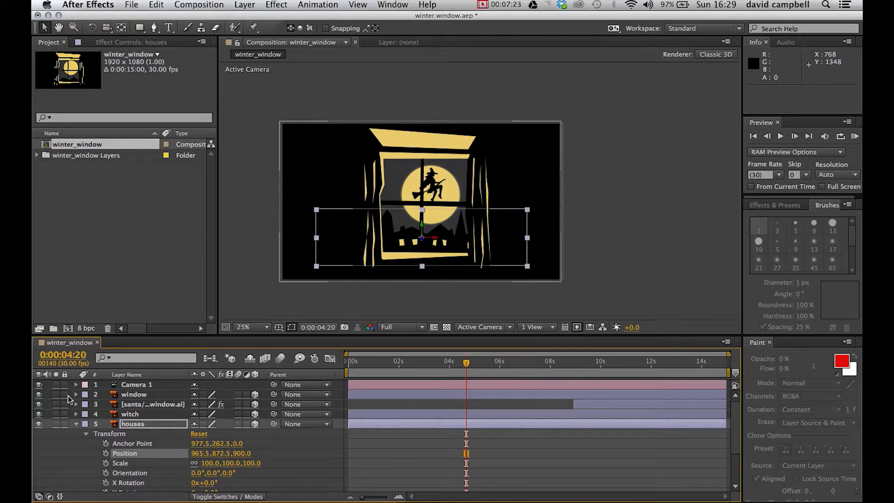
click(40, 394)
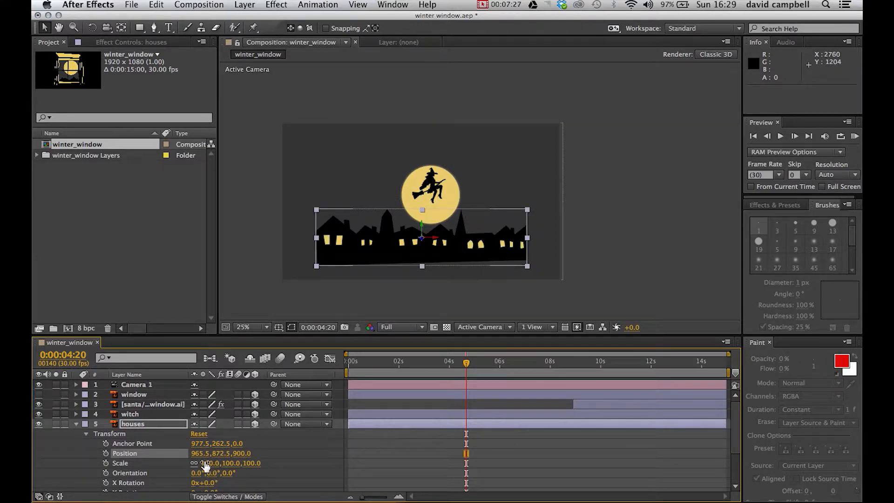
drag(212, 468, 249, 454)
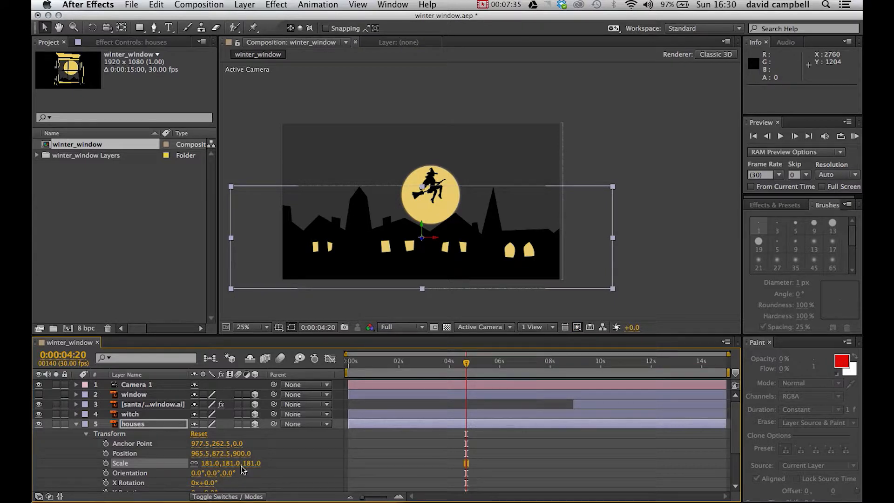
click(232, 464)
text(180)
key(Return)
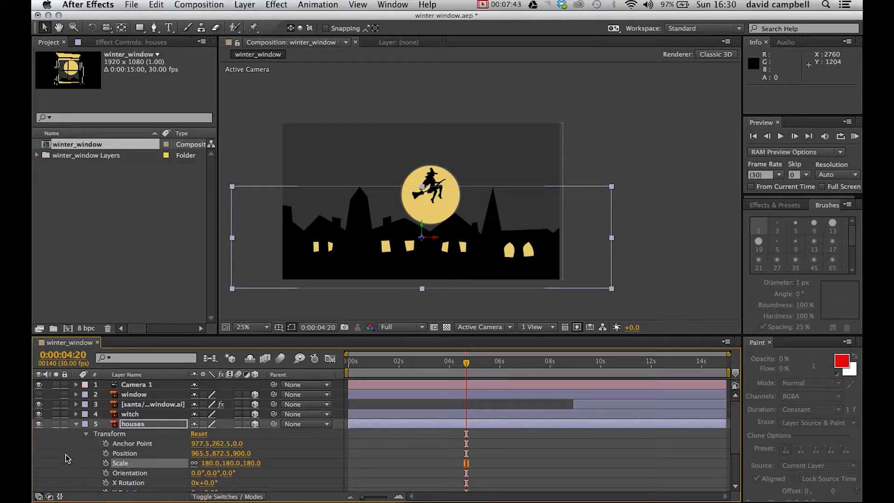
click(40, 396)
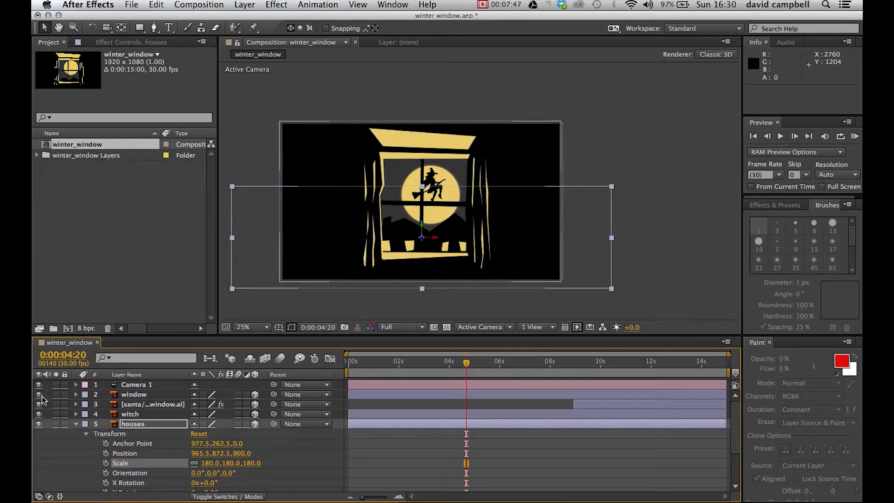
click(40, 395)
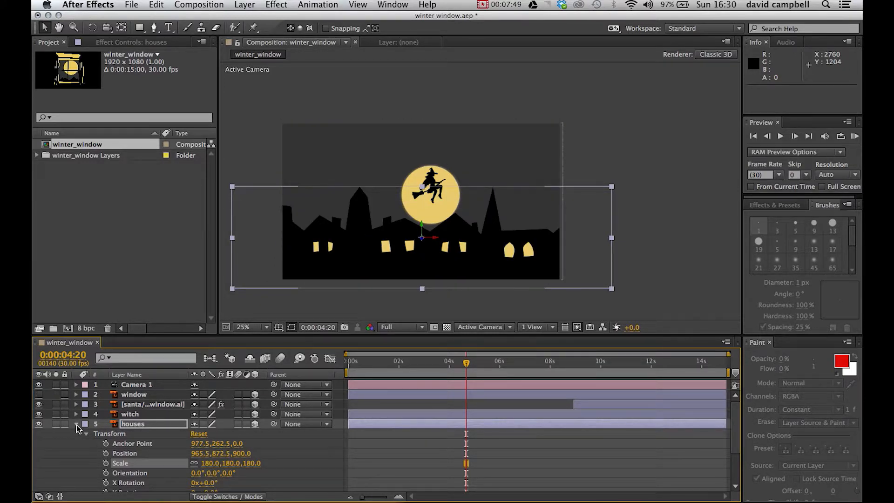
click(76, 423)
Step: Set the witch layer's Z position to 800 at 0:00:00:00 and scrub the start of its flight
click(78, 415)
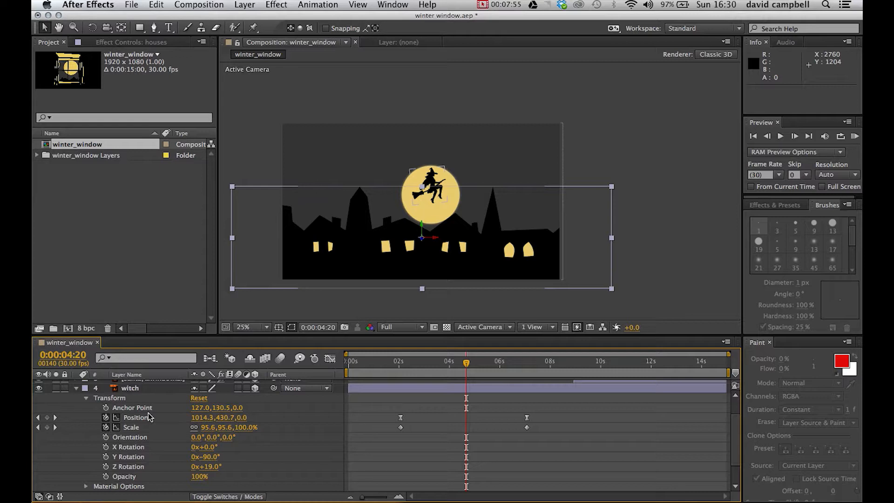
click(241, 418)
drag(467, 363, 452, 376)
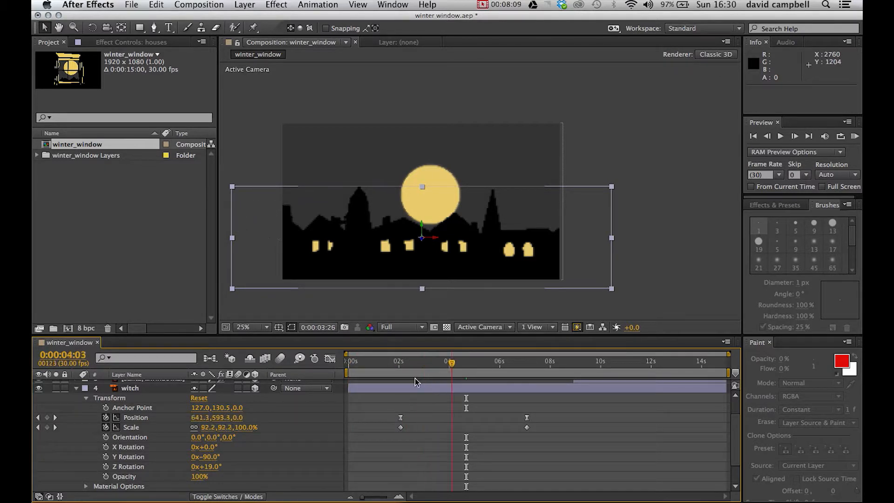
key(Home)
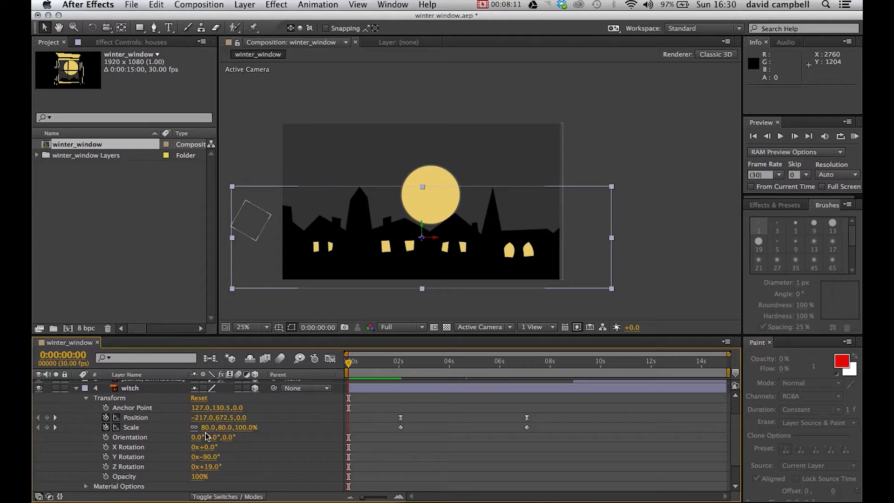
click(242, 419)
text(800)
key(Return)
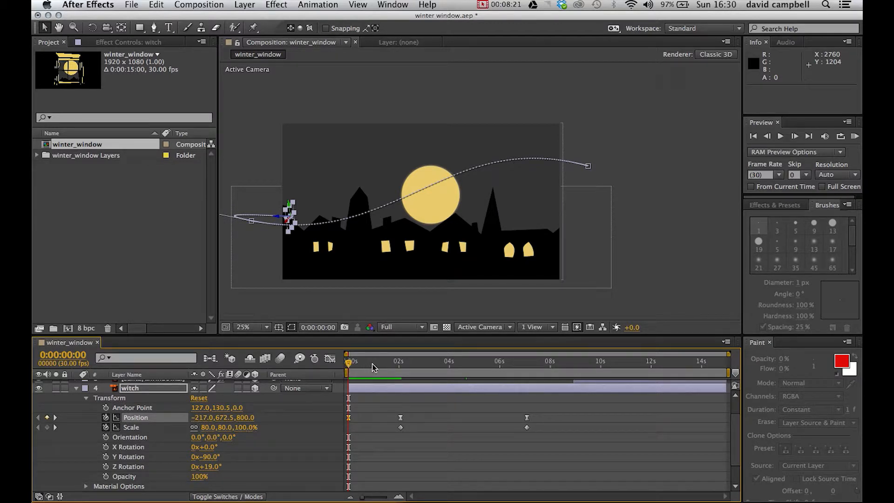
click(357, 364)
drag(362, 365, 336, 390)
click(76, 388)
Step: Show the santa layer's transform properties, set its Z position to 800 and scrub through the animation
super+click(76, 405)
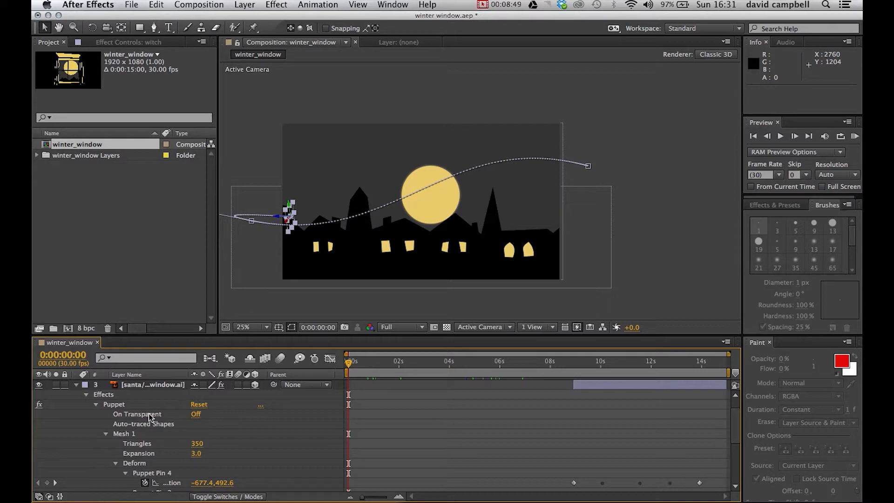
scroll(120, 406, up, 1)
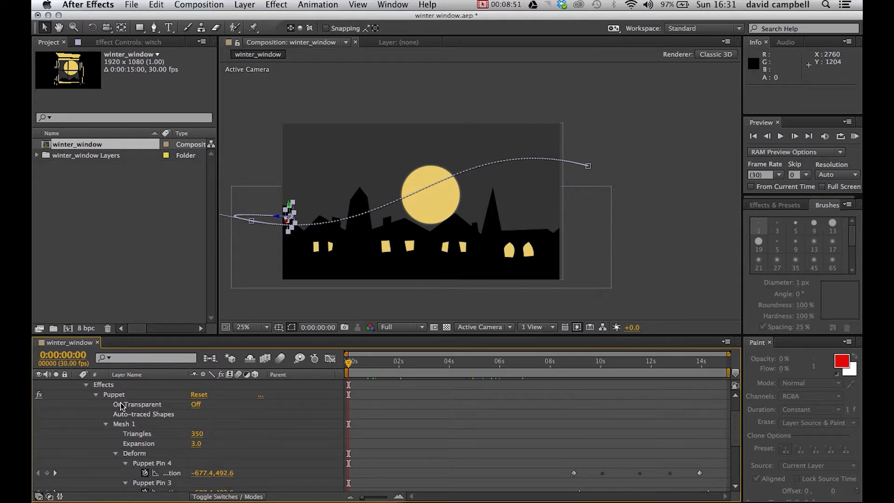
click(86, 404)
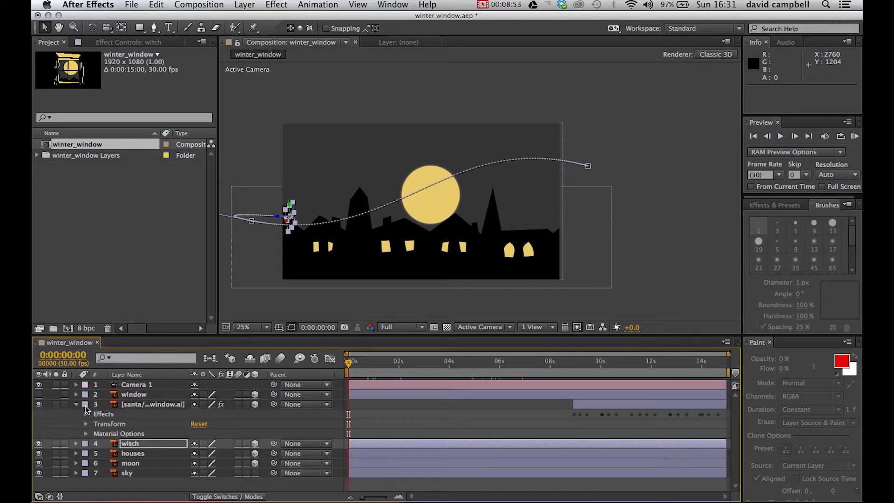
click(86, 424)
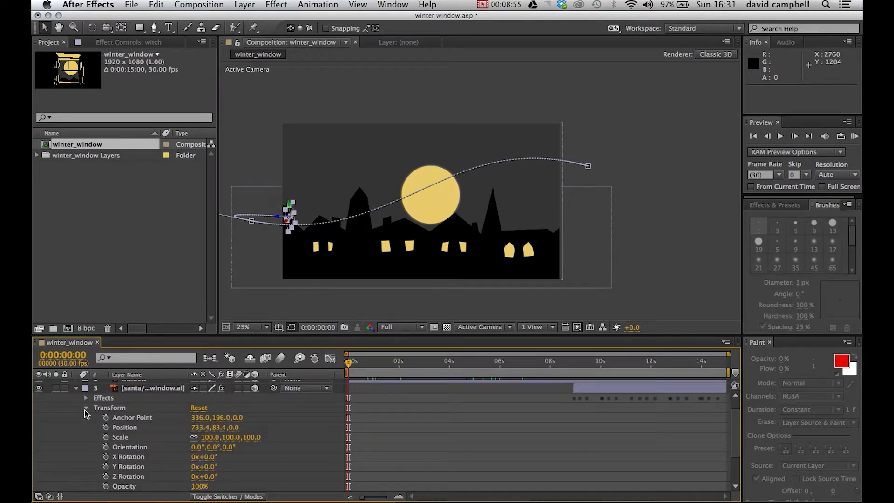
click(233, 427)
text(800)
key(Return)
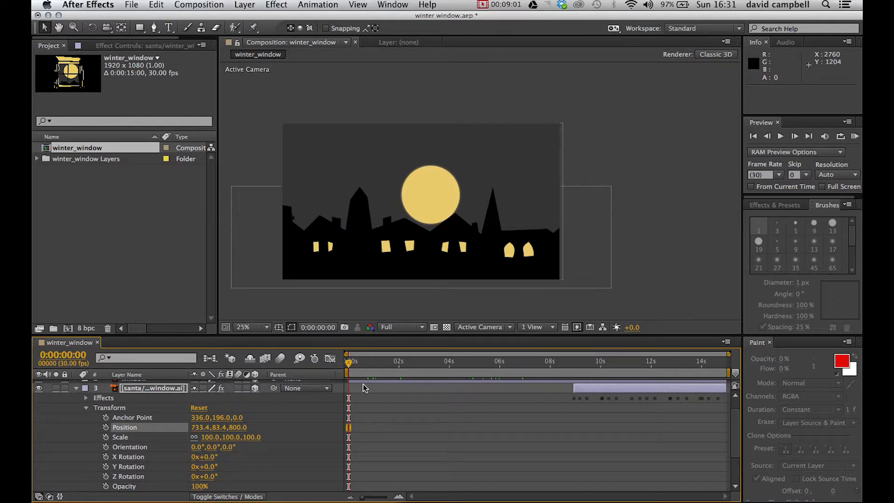
drag(354, 368, 324, 420)
click(77, 388)
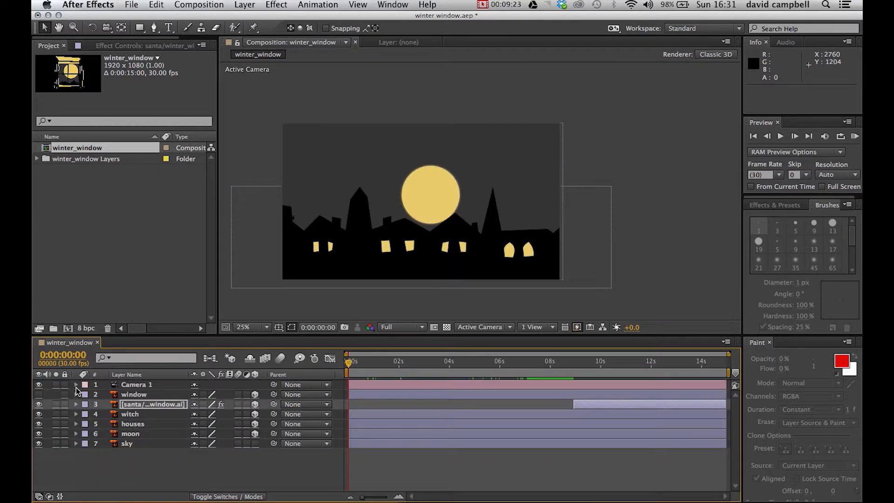
Step: Show the window layer's transform properties and set its Z position to 600
click(76, 395)
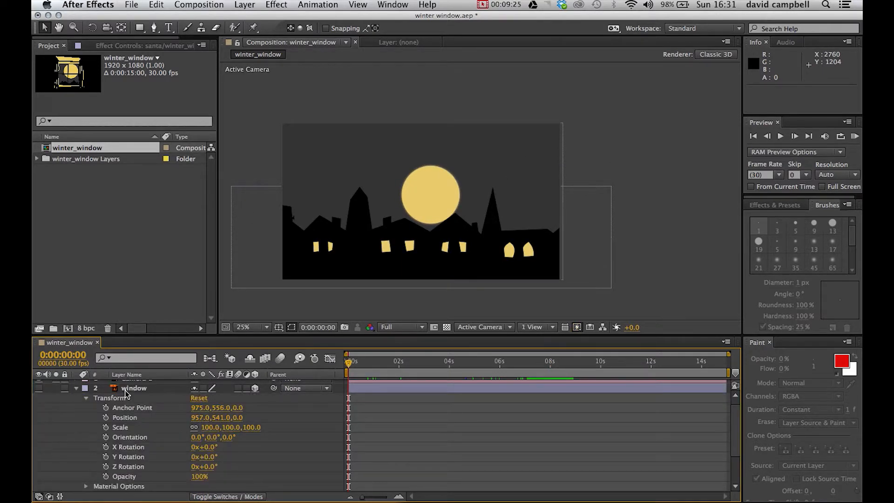
click(147, 386)
click(138, 415)
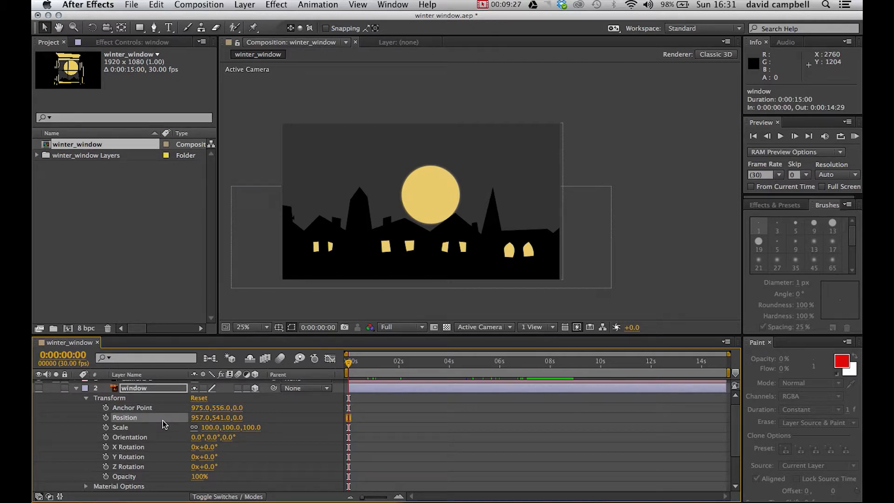
click(238, 417)
text(600)
key(Return)
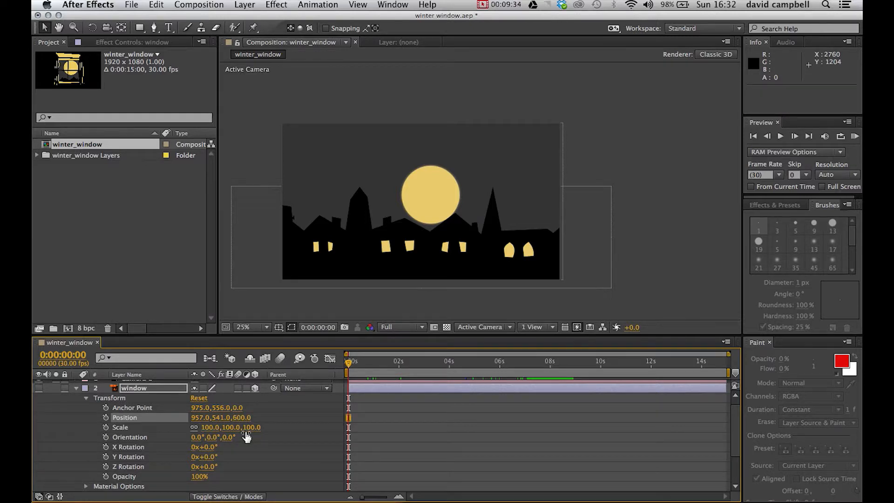
Step: Make the window layer visible again and scale it to about 124% so it fills the frame
click(39, 389)
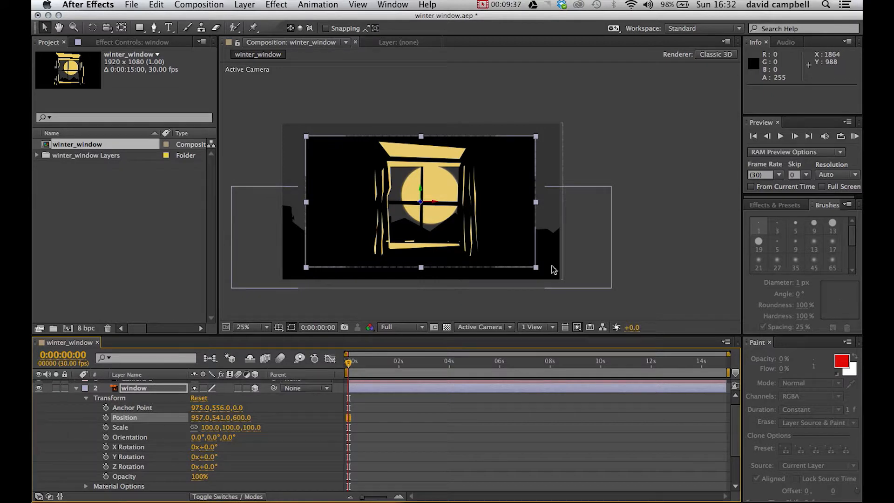
drag(536, 267, 564, 297)
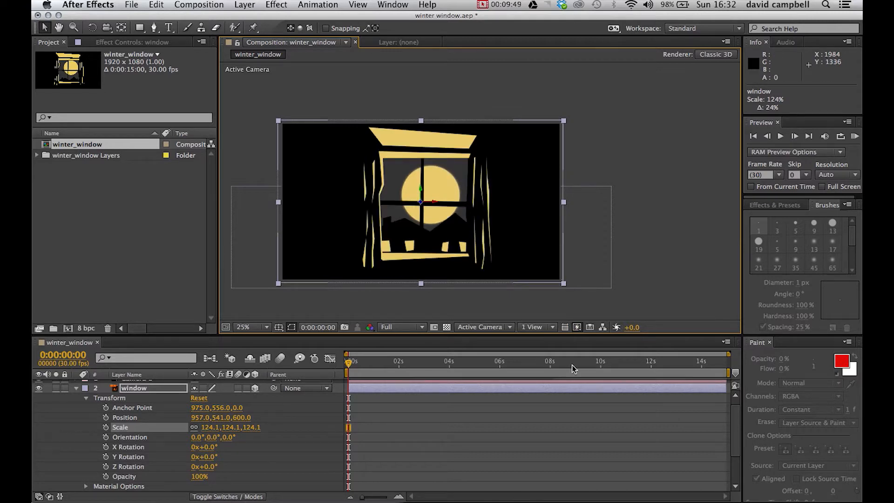
click(76, 388)
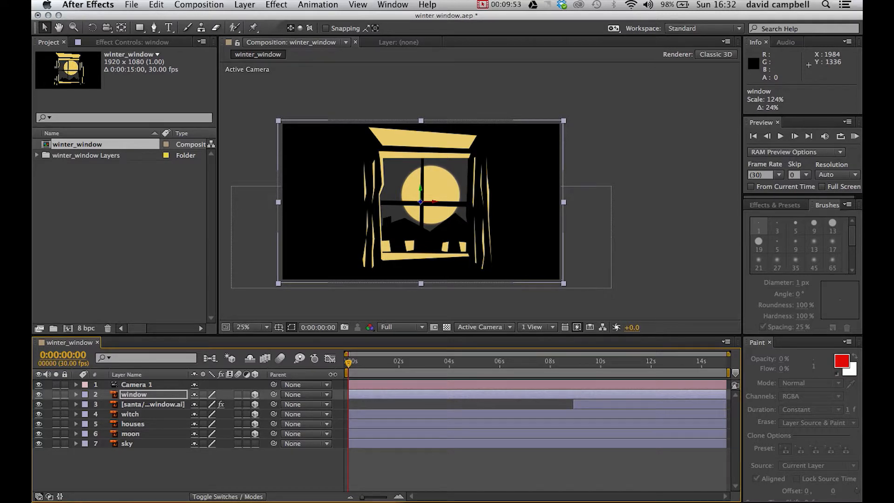
Step: Show Camera 1's transform properties and add a Position keyframe at 0:00:00:00
click(244, 386)
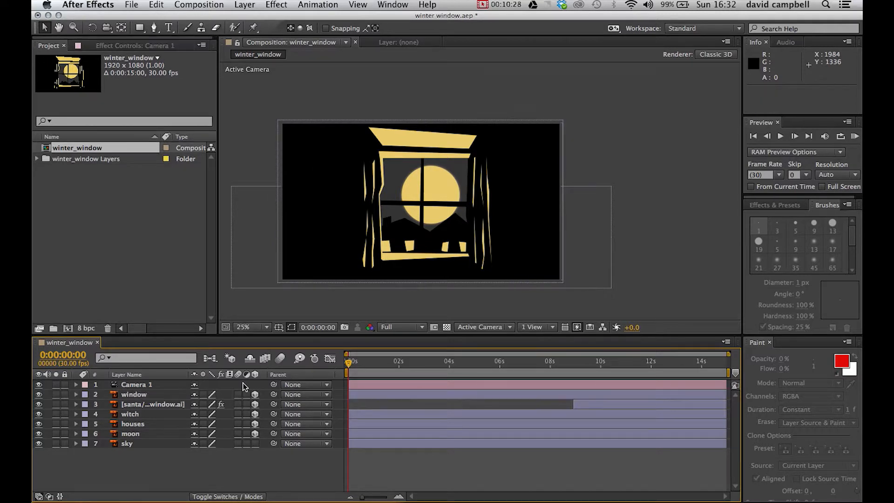
click(76, 385)
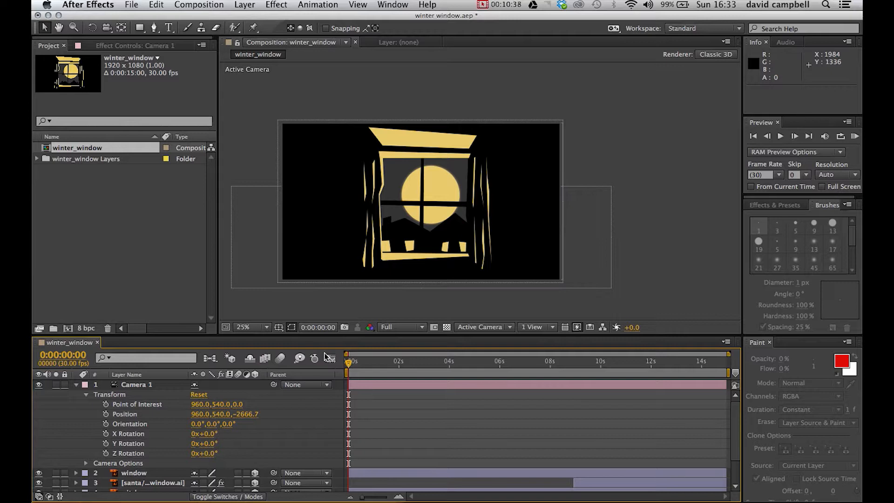
click(105, 415)
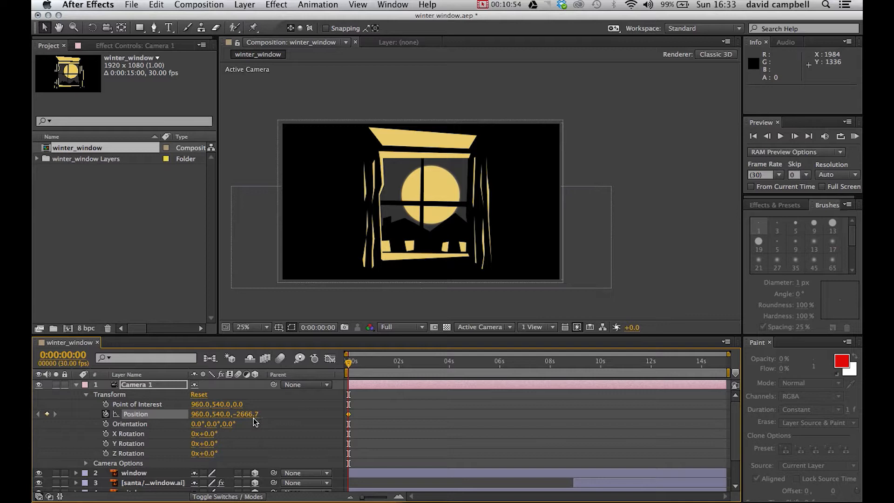
drag(246, 420, 371, 396)
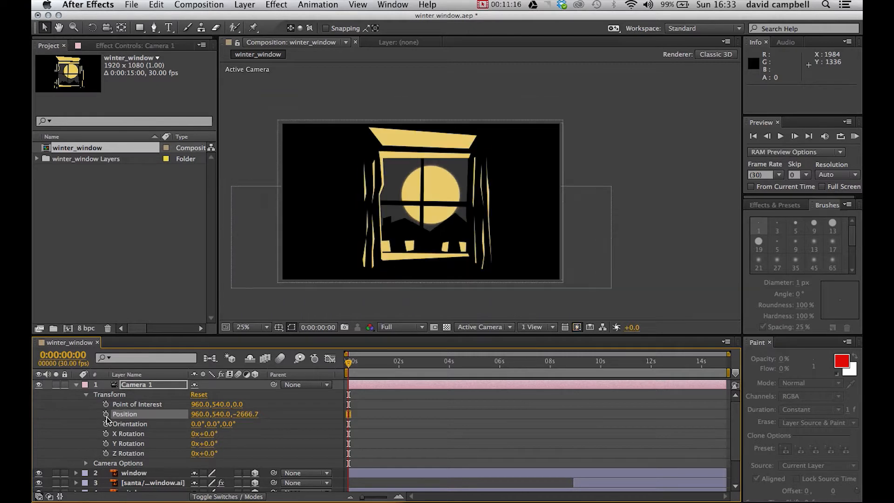
click(105, 415)
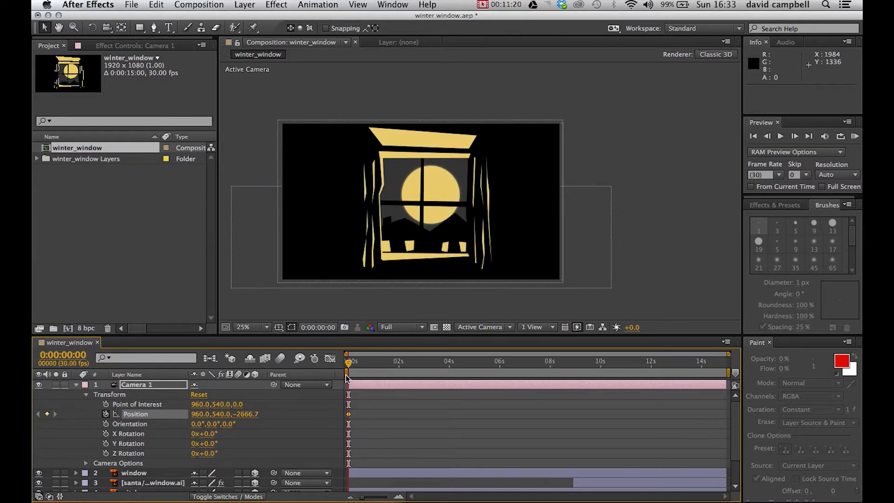
Step: At 0:00:12:01, move Camera 1 in towards the window to a Z position of about -1139.7
drag(352, 366, 654, 386)
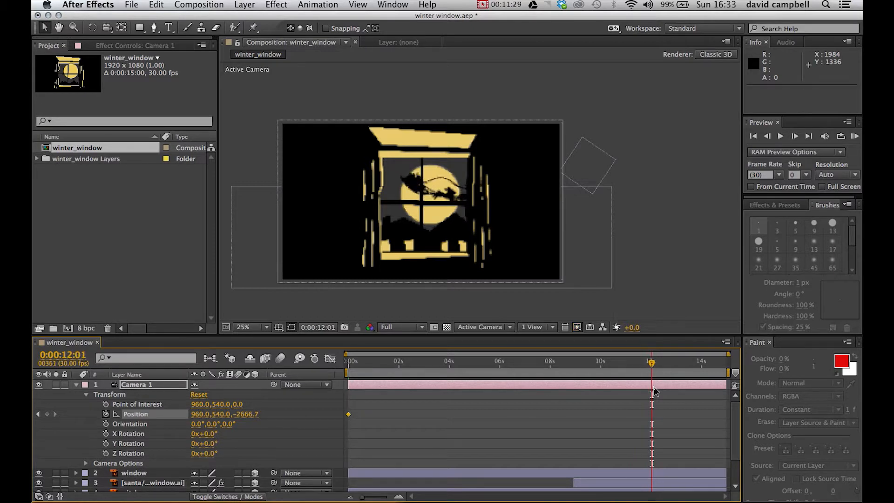
drag(250, 414, 685, 374)
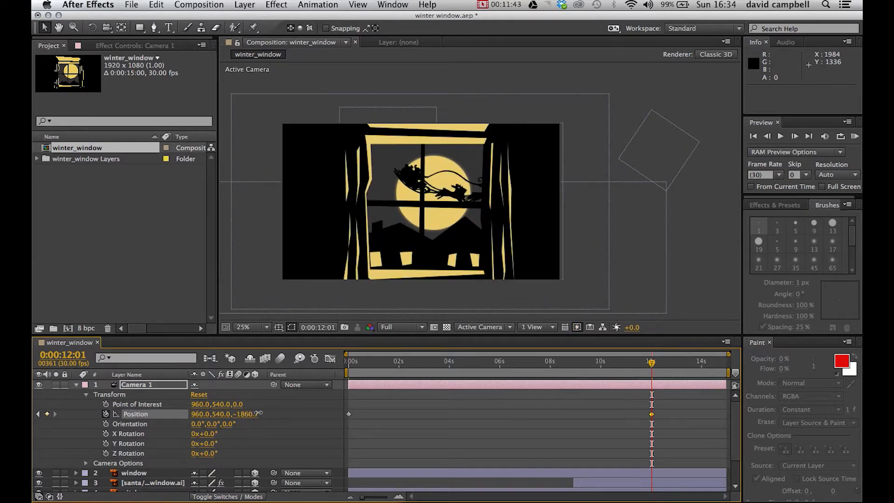
drag(261, 412, 245, 446)
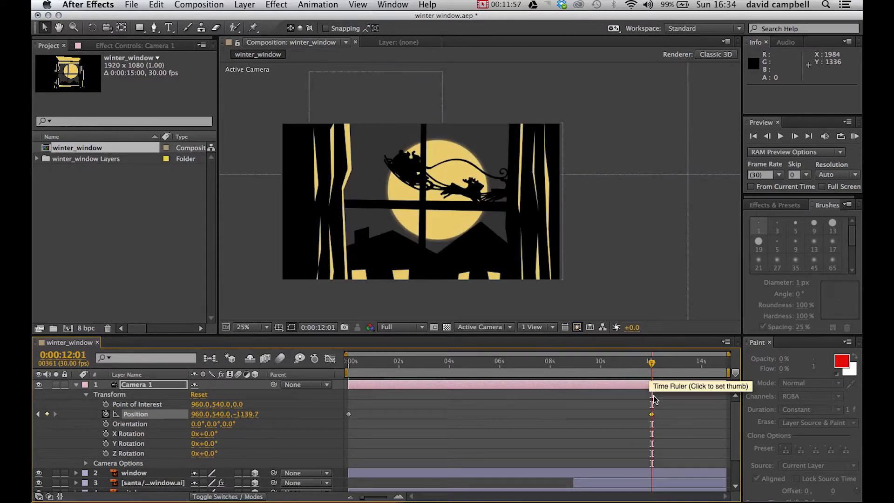
Step: Move Camera 1's second Position keyframe to 0:00:09:23 and preview the camera push-in from the start of the composition
drag(652, 414, 596, 421)
drag(652, 364, 341, 441)
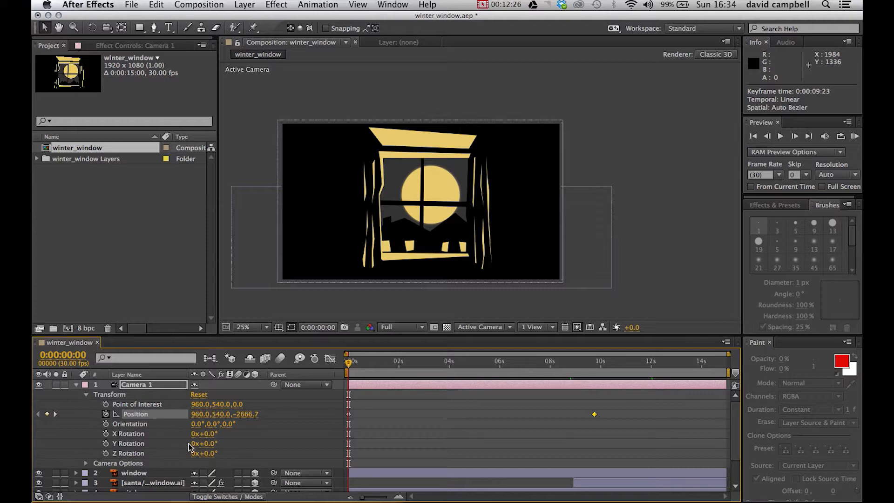
click(77, 385)
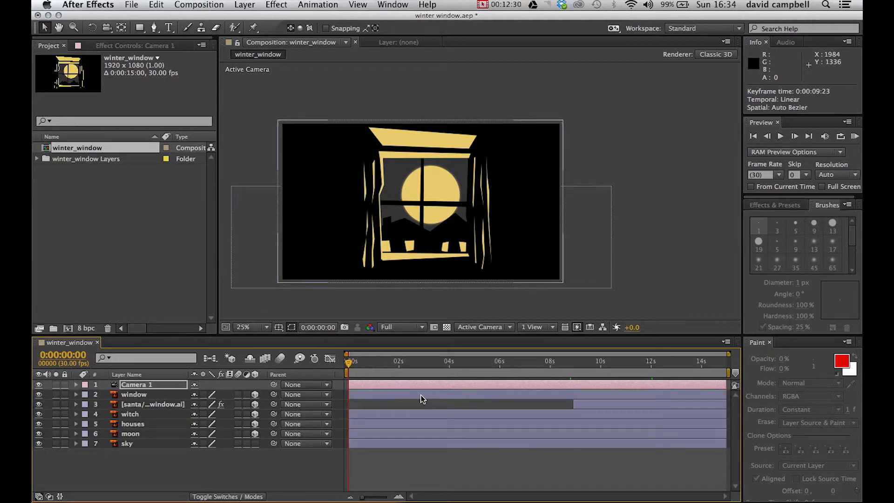
key(space)
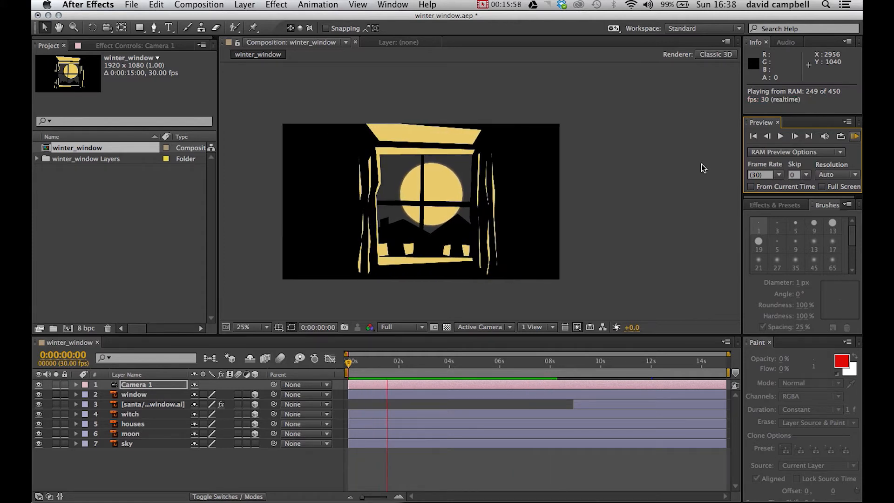
key(space)
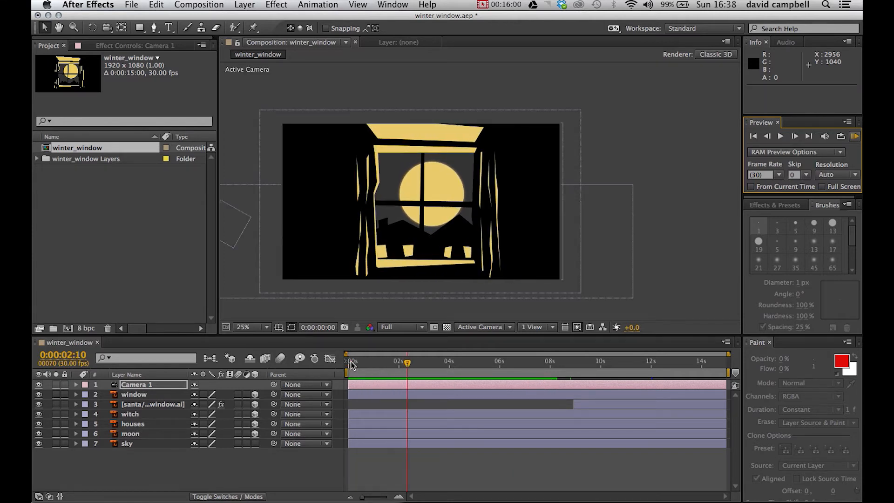
Step: Fade out the window layer with Opacity keyframes of 100% at 0:00:09:03 and 0% at 0:00:10:22
drag(404, 365, 577, 391)
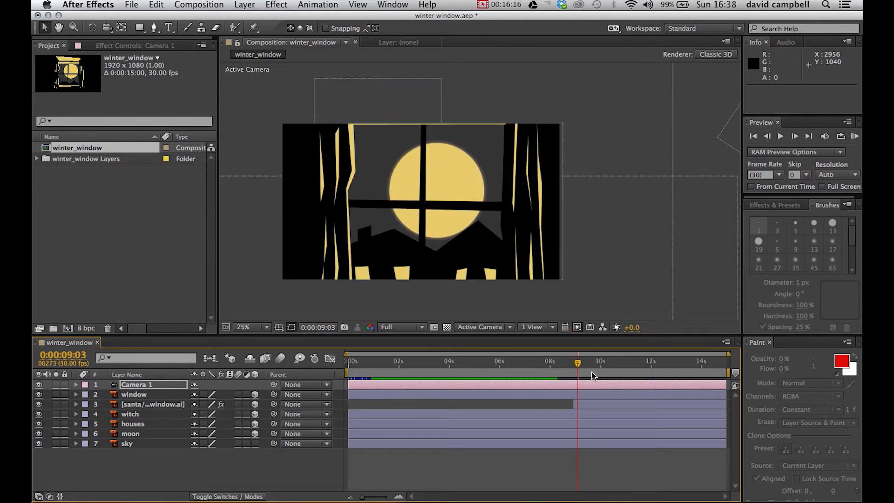
click(77, 395)
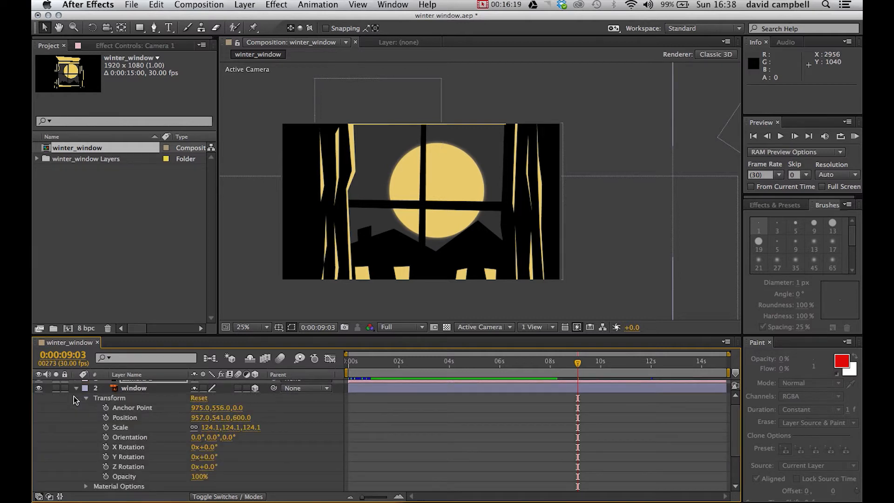
click(136, 392)
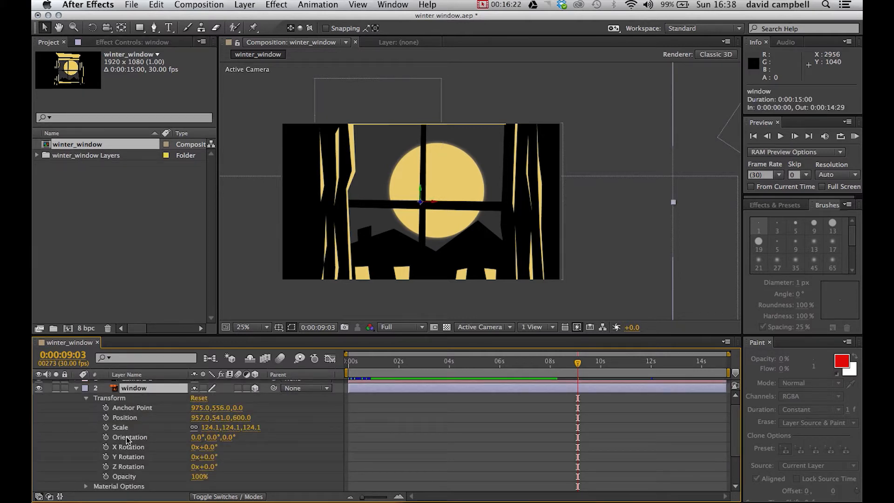
click(106, 477)
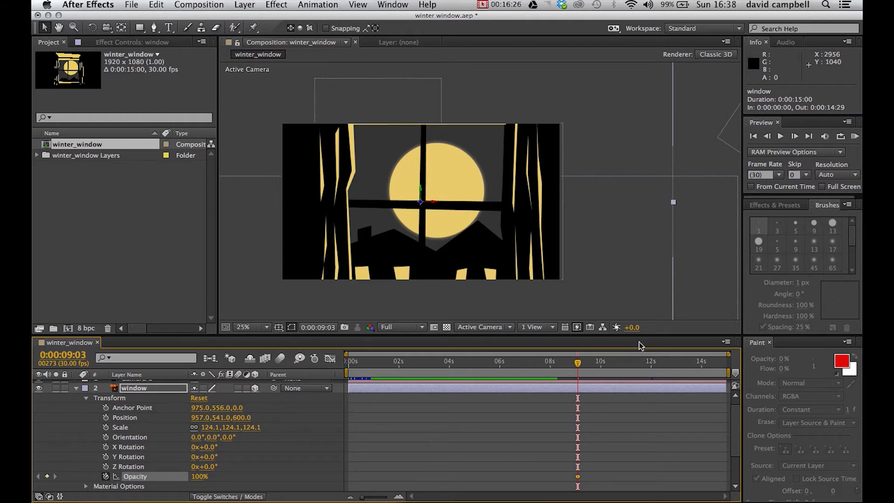
drag(578, 367, 619, 365)
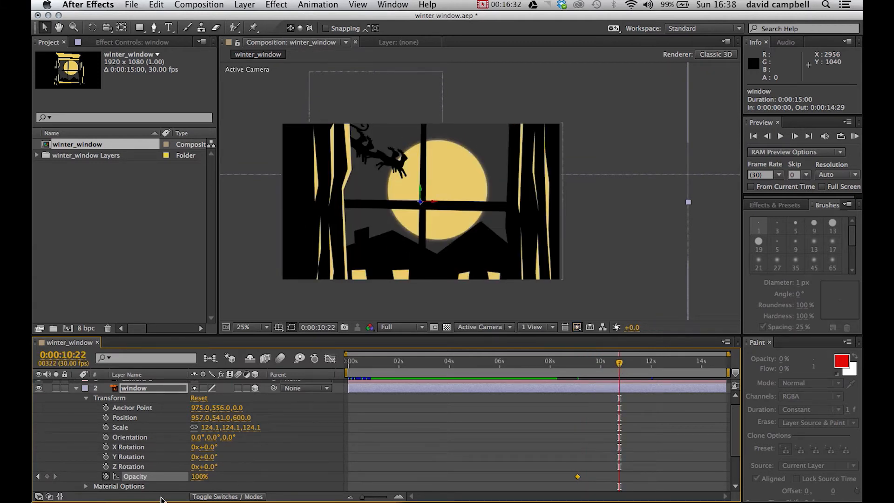
drag(199, 476, 87, 496)
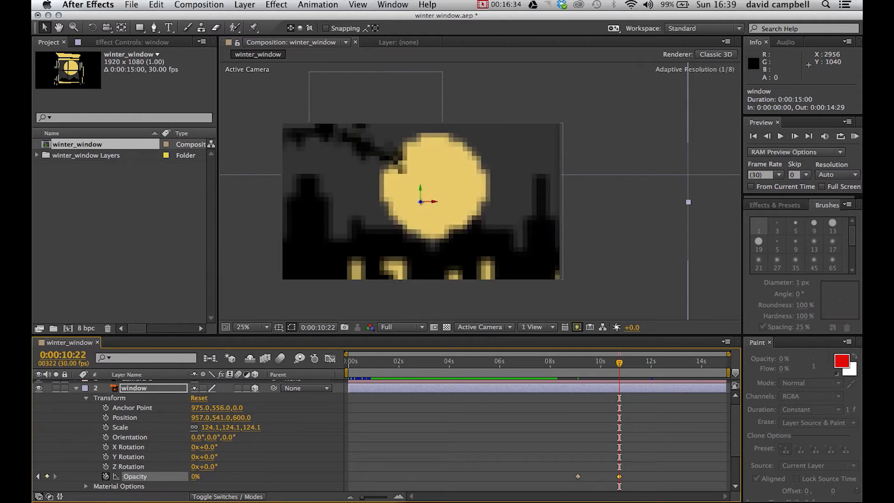
Step: Preview the window layer's fade-out from 0:00:08:24 and collapse the layer's properties
drag(620, 365, 569, 398)
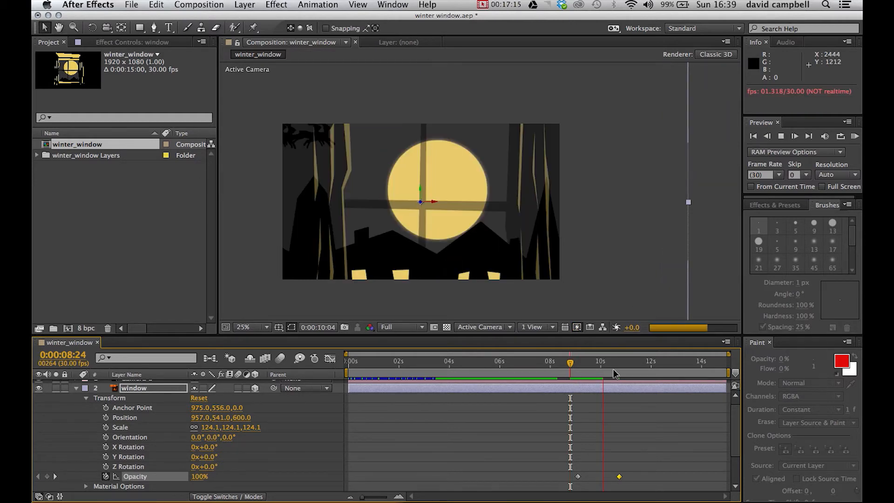
drag(518, 386, 606, 404)
click(76, 388)
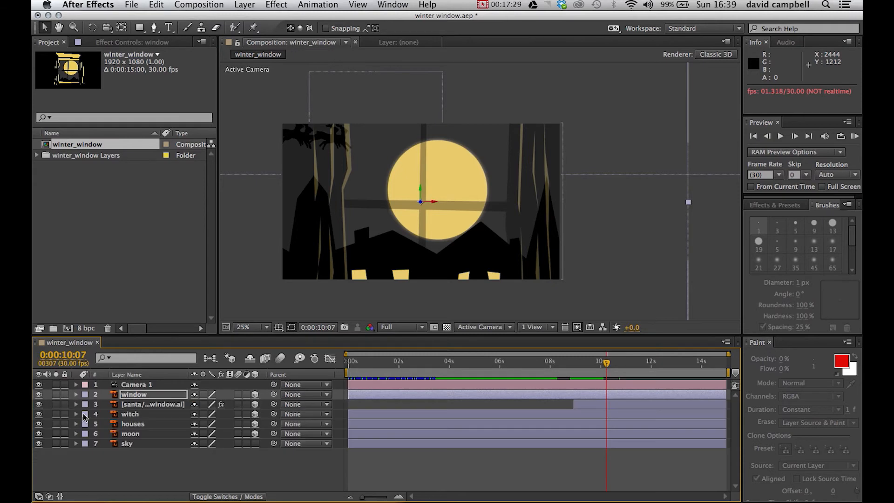
Step: At the 0:00:09:23 Position keyframe, pull Camera 1 back to a Z position of about -1756.7
click(76, 385)
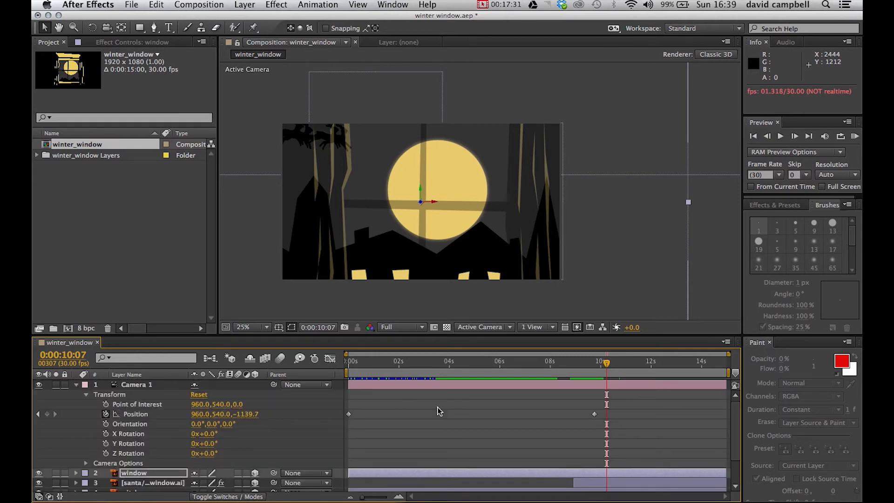
drag(605, 364, 594, 371)
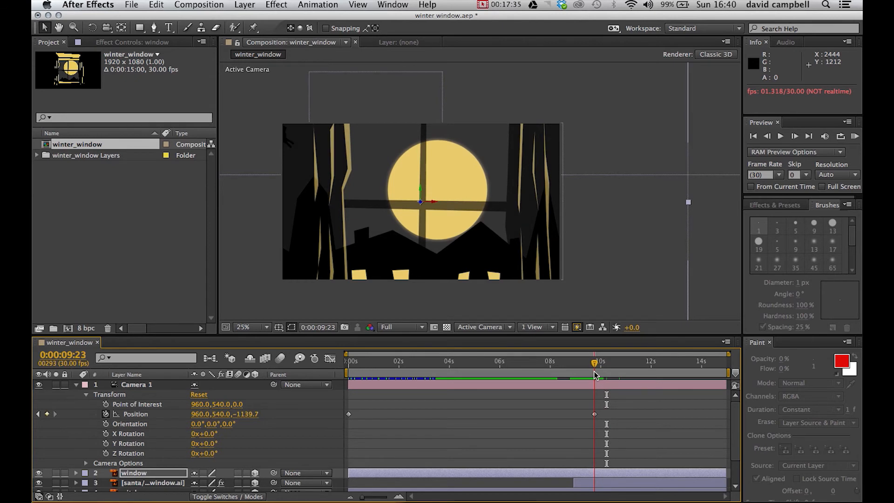
drag(245, 414, 33, 497)
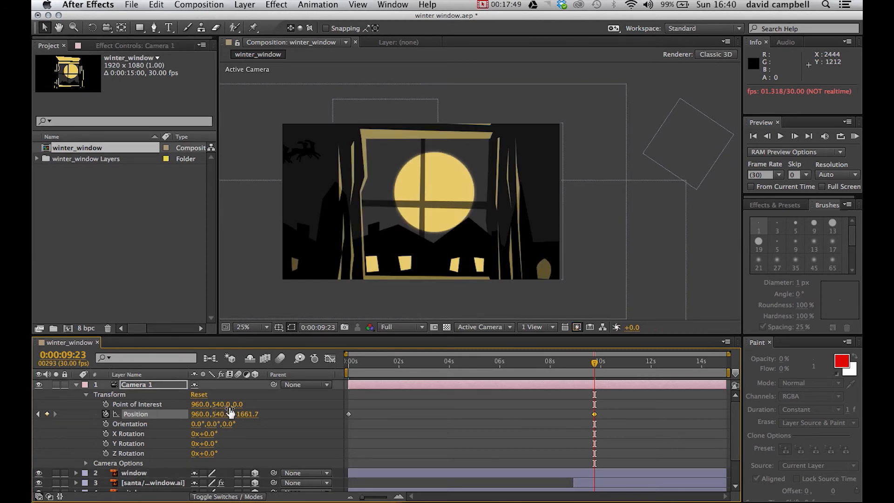
drag(253, 418, 210, 424)
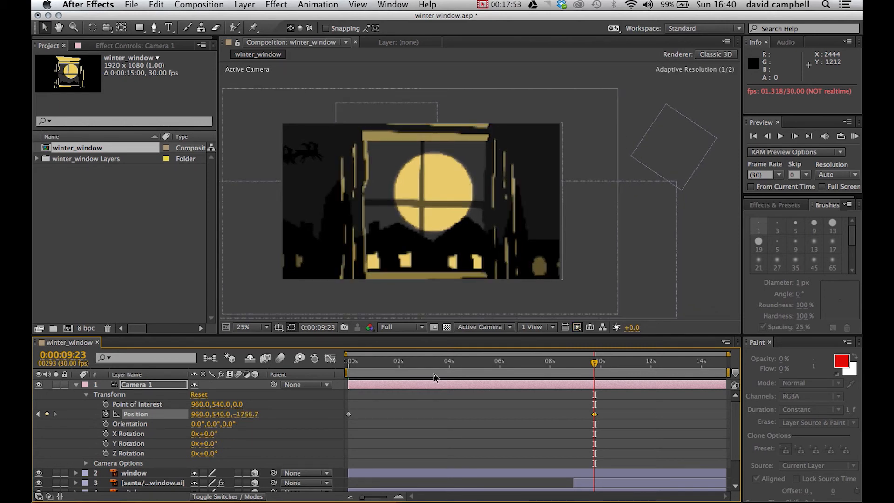
click(76, 384)
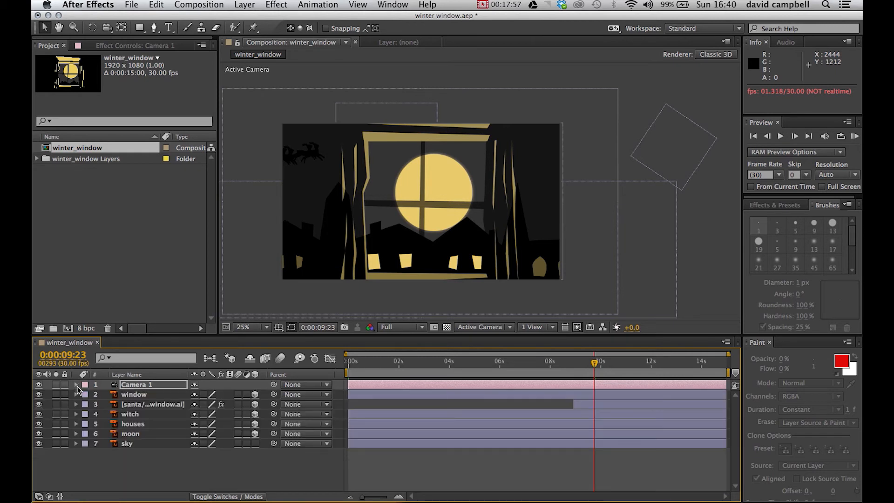
click(75, 385)
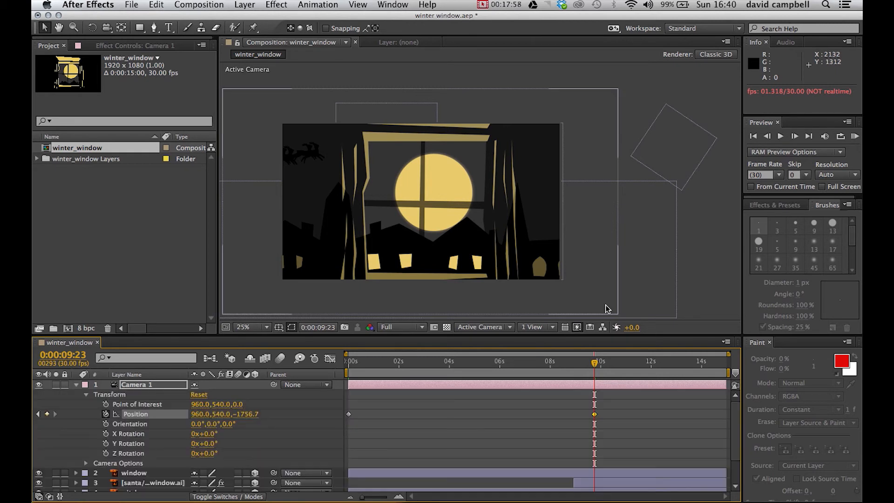
click(76, 385)
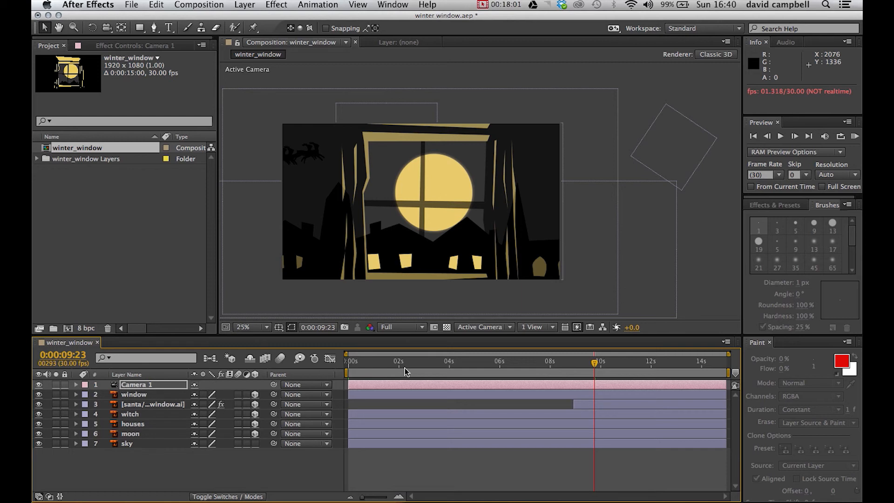
Step: Show Camera 1's transform properties, return to 0:00:00:00 and save the project
drag(594, 364, 544, 373)
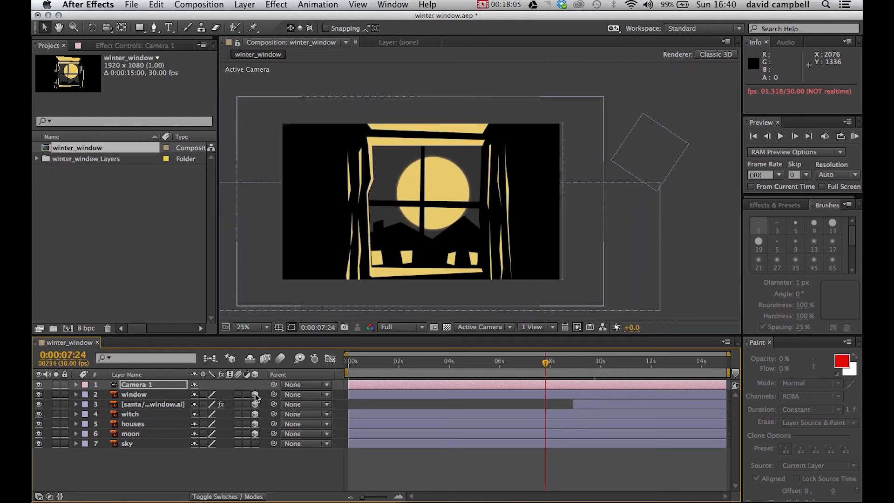
click(256, 434)
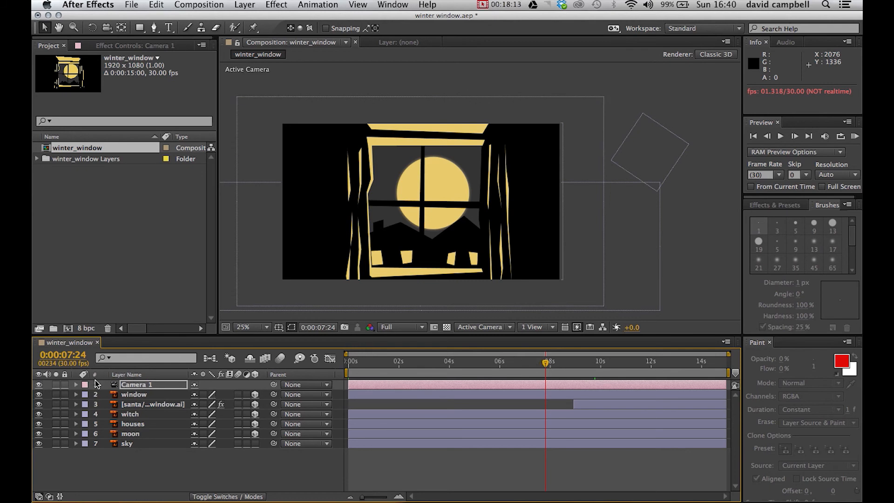
click(76, 385)
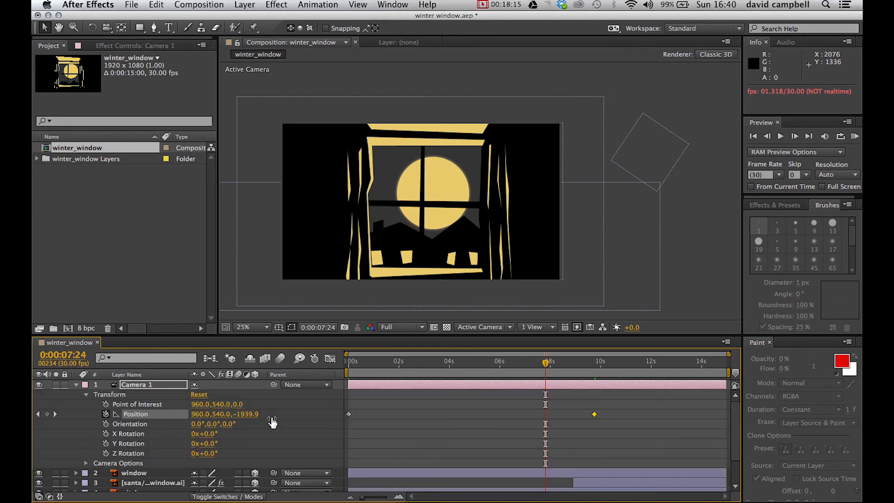
drag(547, 366, 343, 414)
click(132, 5)
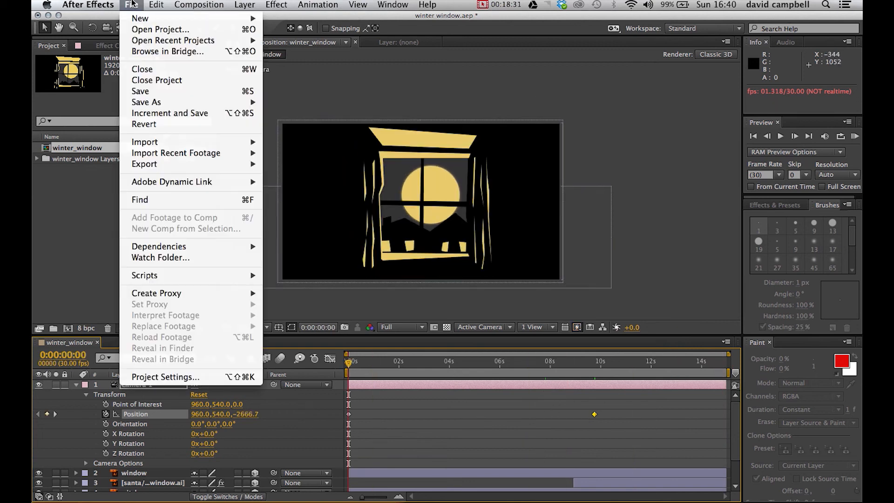
click(161, 92)
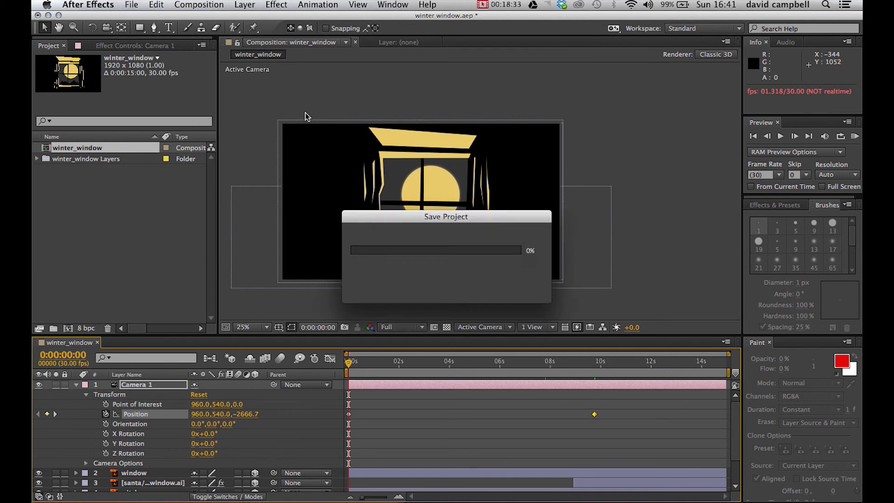